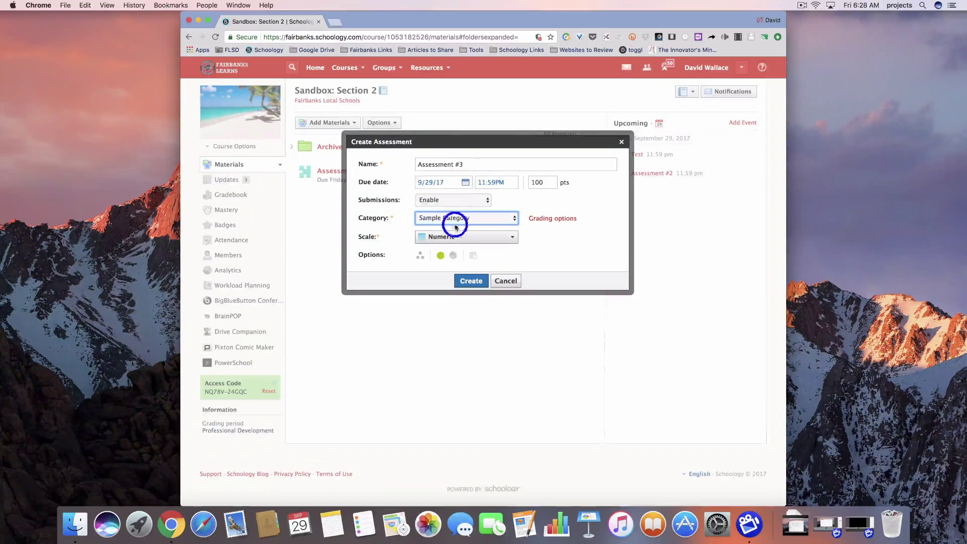
Create Assessment #3 worth 100 points, due 9/29/17 at 11:59PM
click(471, 281)
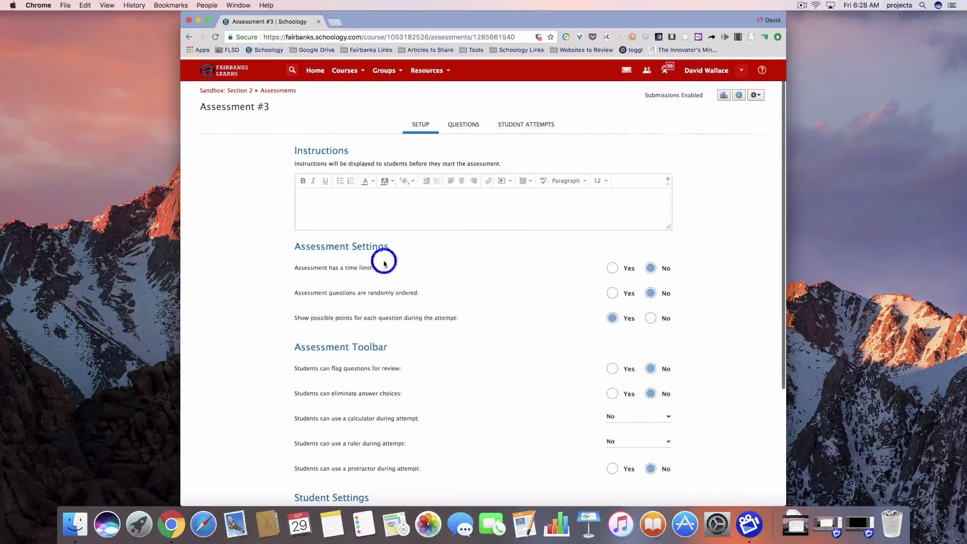
Scroll through Assessment #3's Setup tab settings
scroll(369, 250, down, 5)
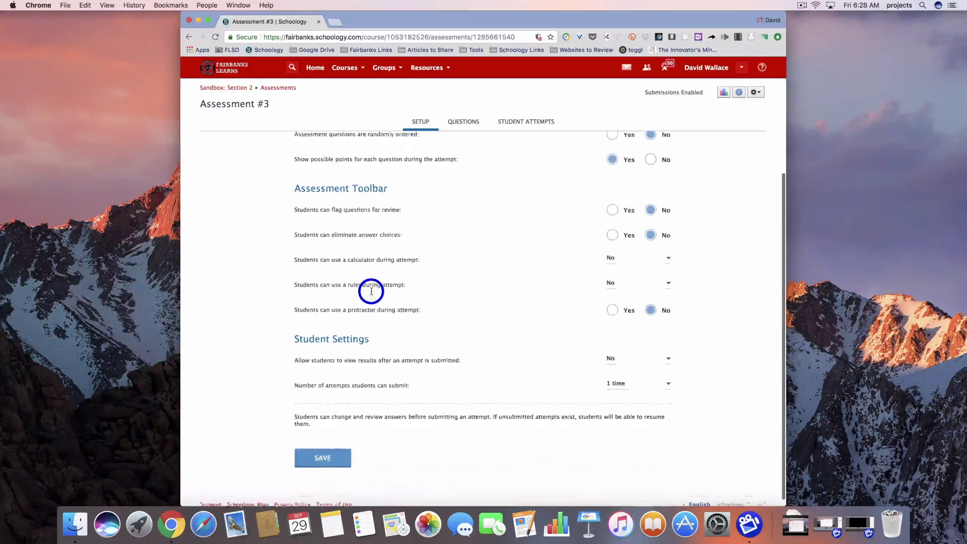
scroll(544, 258, up, 5)
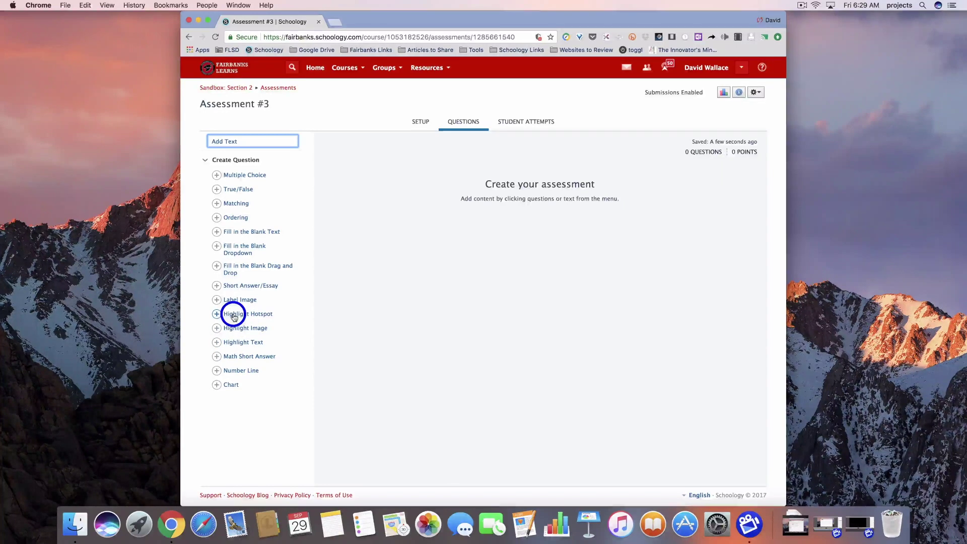
click(234, 314)
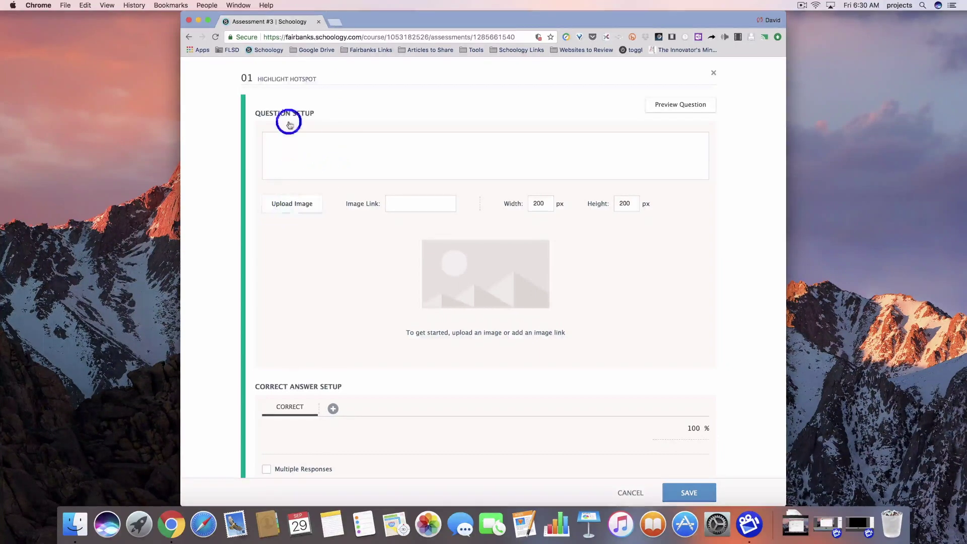
Open a new browser tab beside Schoology
click(336, 22)
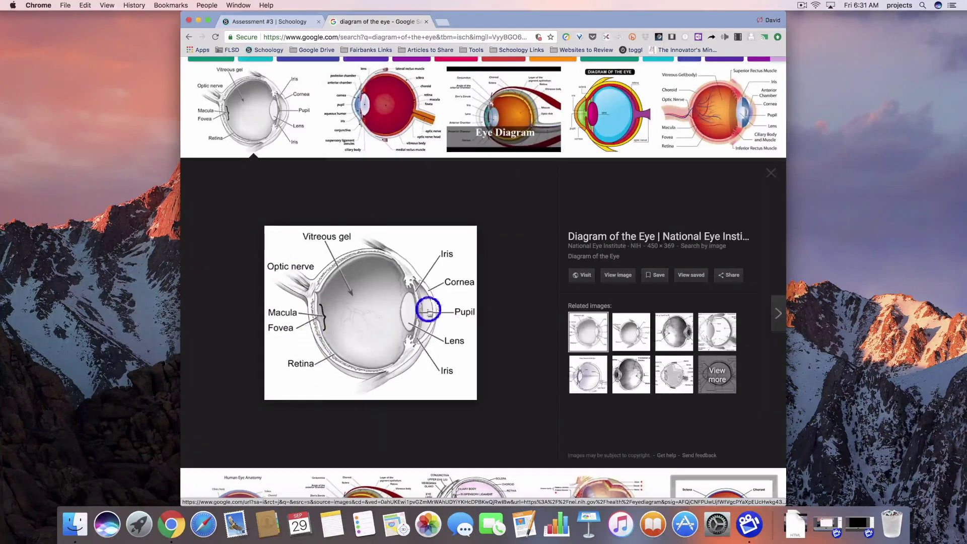
View the eye diagram image on its own and save it to the Desktop as eyediagram.gif
click(619, 278)
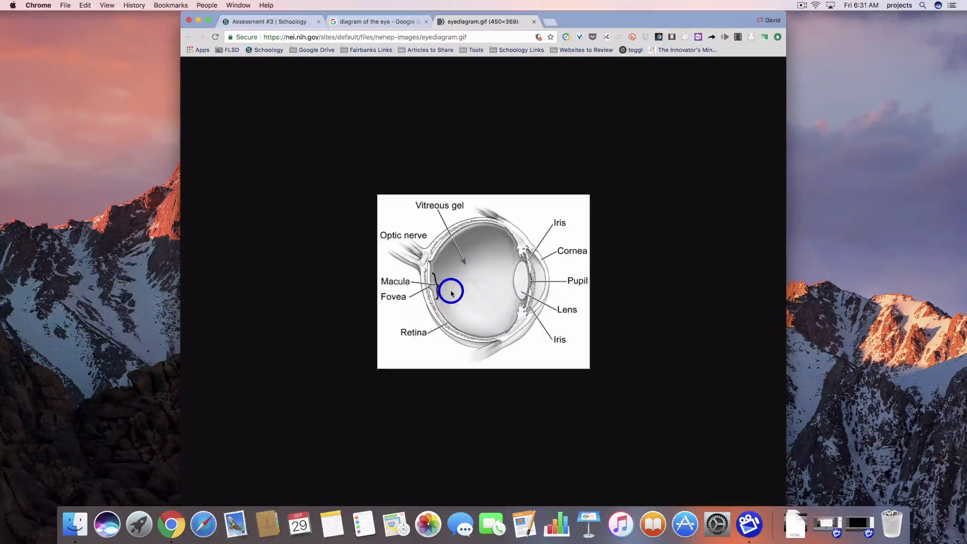
right_click(452, 292)
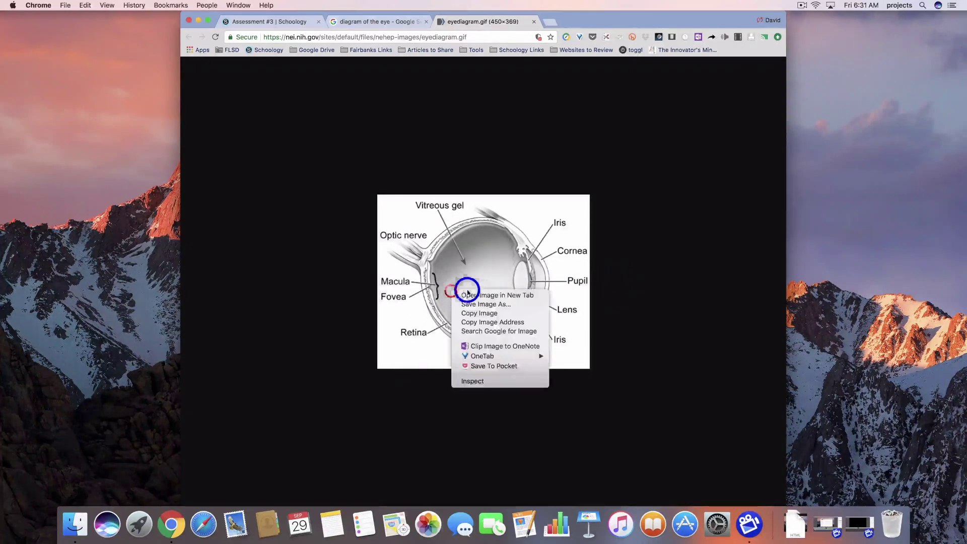
click(496, 304)
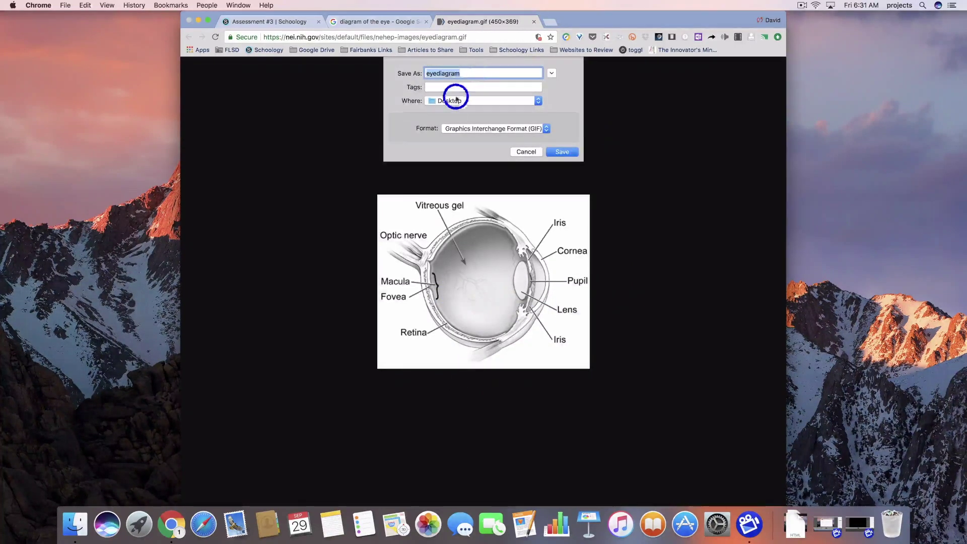
click(561, 152)
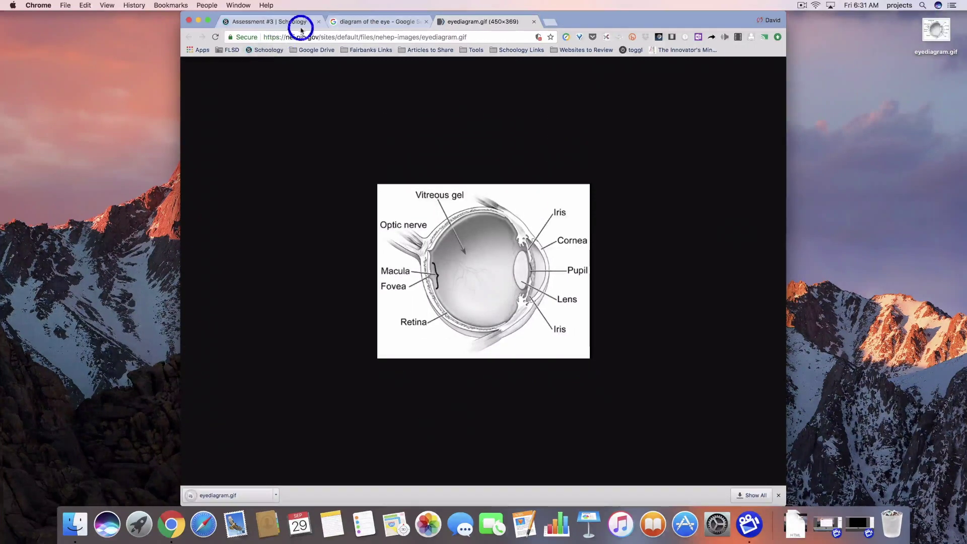
Back in Schoology, attach eyediagram.gif as the Highlight Hotspot question's image
click(283, 21)
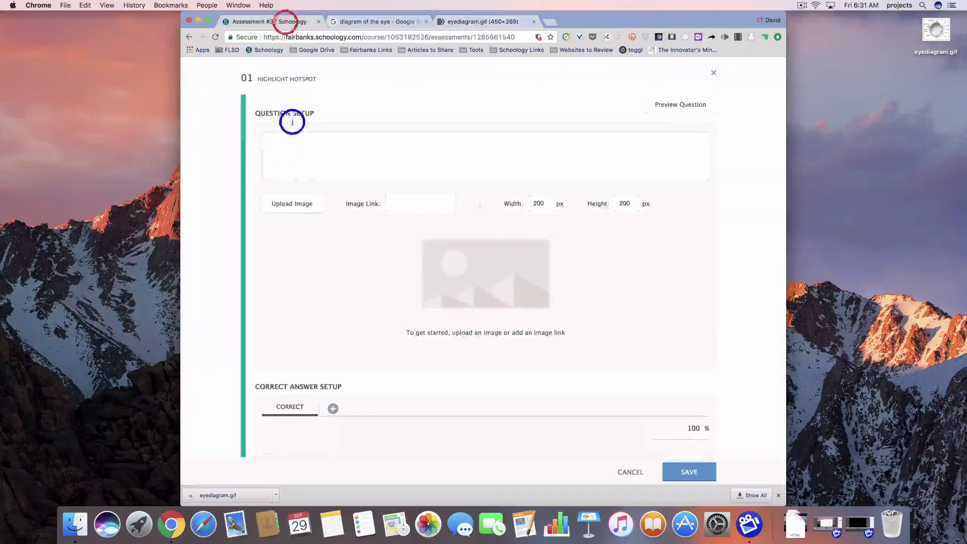
click(296, 206)
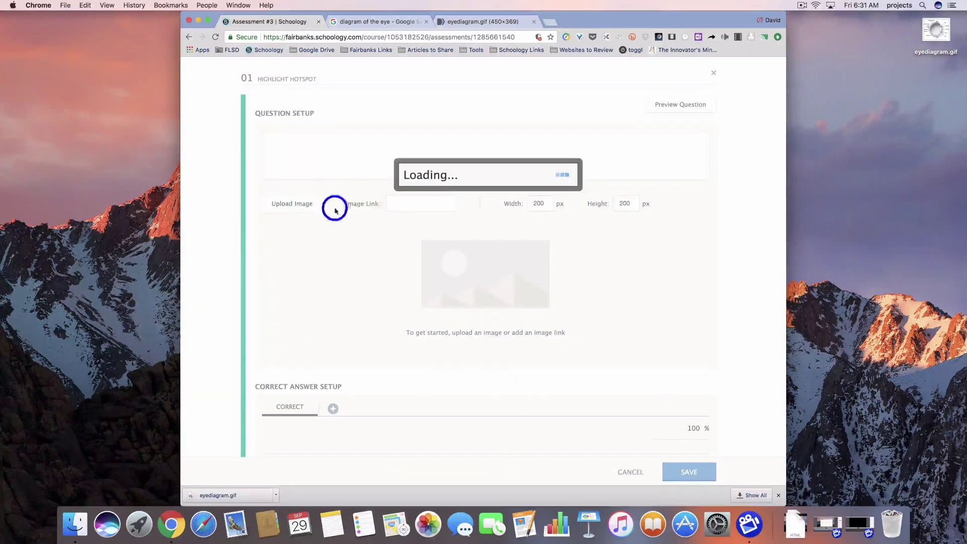
click(433, 203)
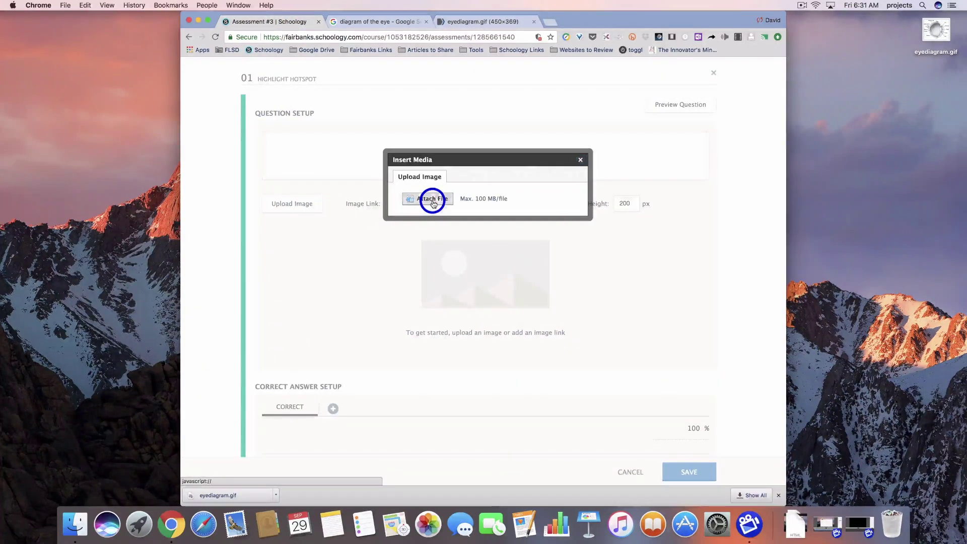
click(424, 82)
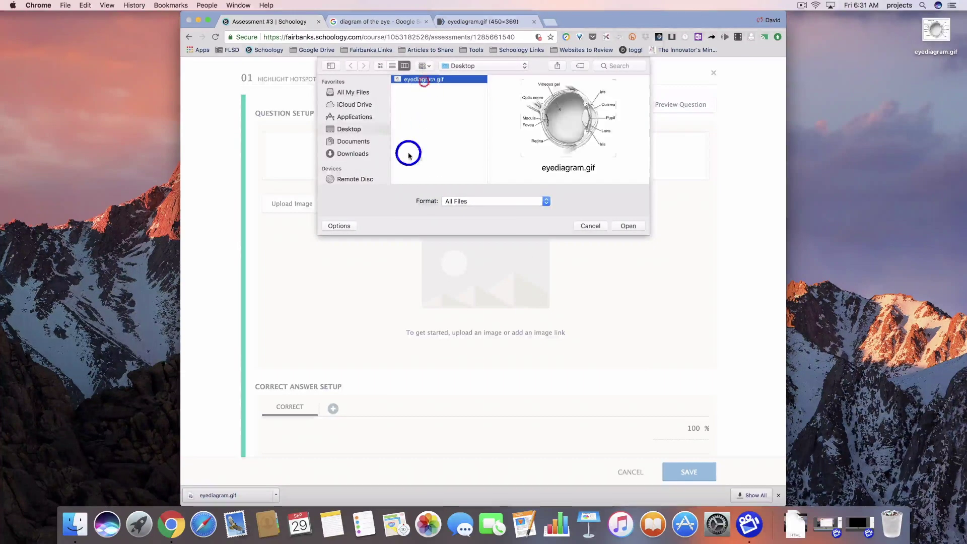
click(627, 226)
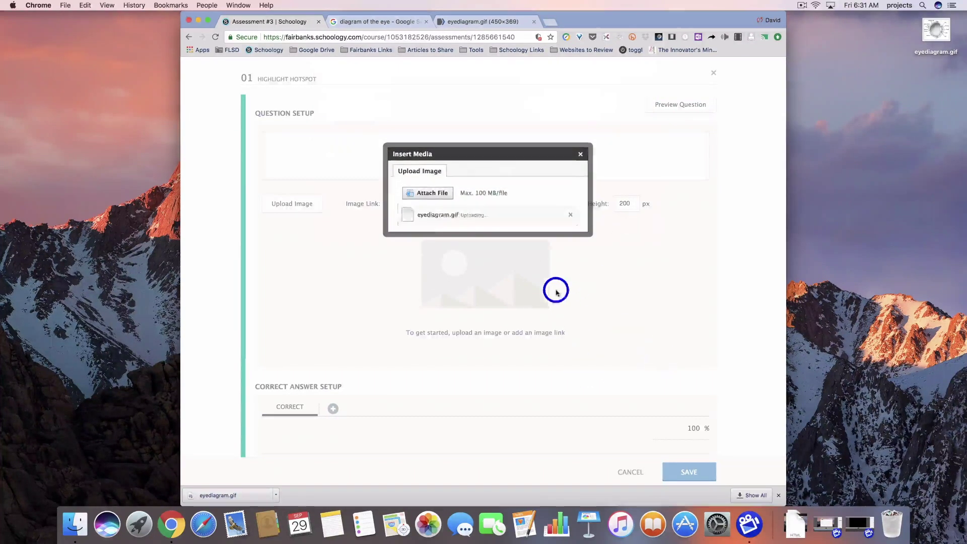
scroll(482, 342, down, 1)
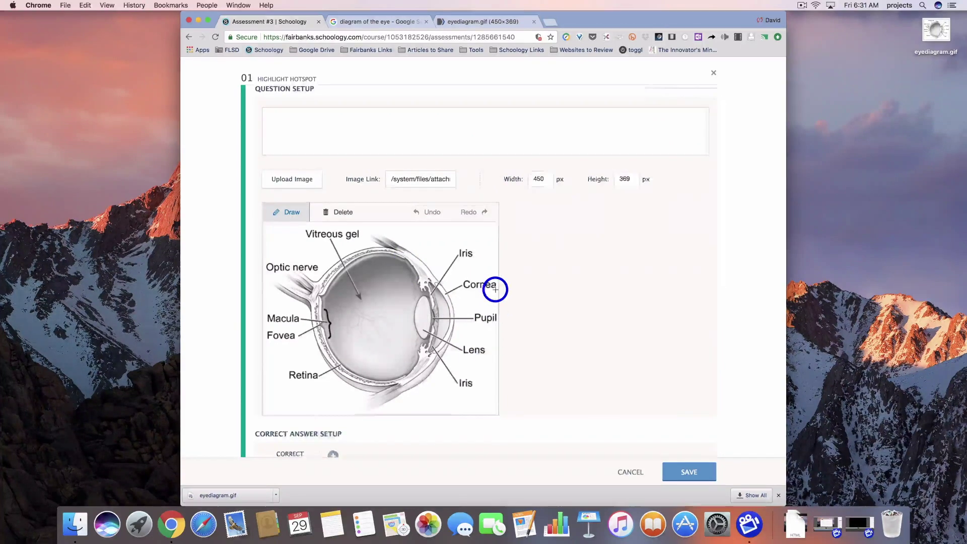
Paste the optic-nerve question text, then begin drawing a hotspot at the Vitreous gel label
scroll(495, 288, down, 2)
scroll(495, 289, up, 2)
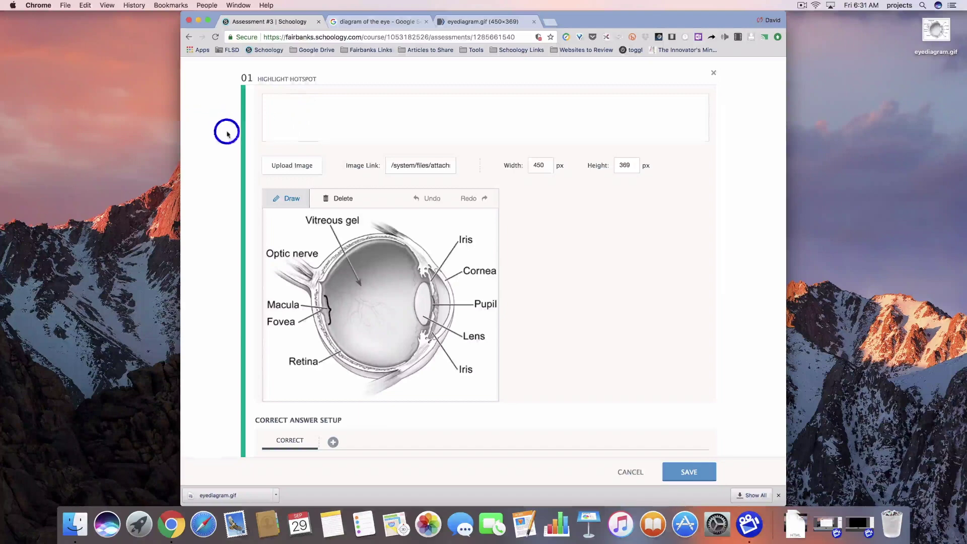
scroll(252, 282, down, 6)
scroll(251, 285, up, 7)
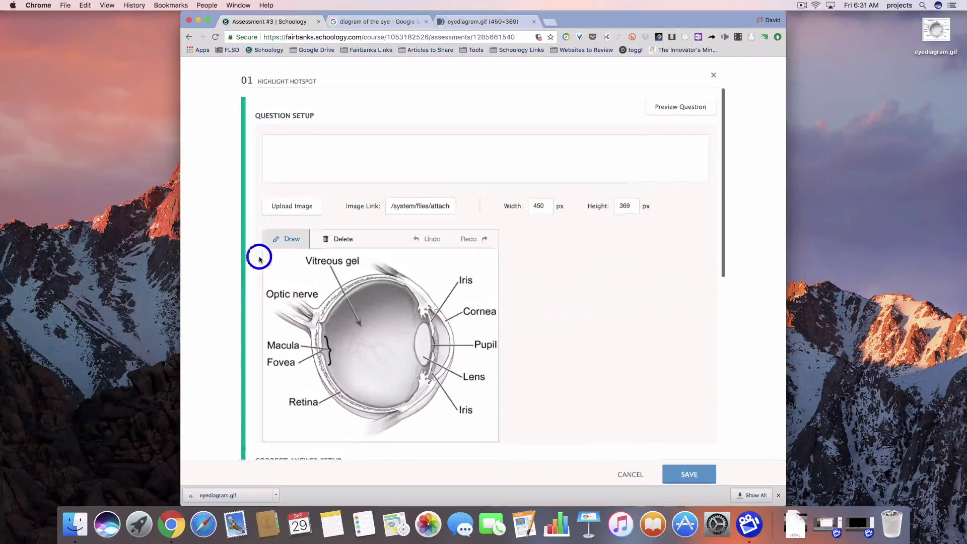
click(290, 148)
text(Which part of the eye is responsible for sending information to the brain?)
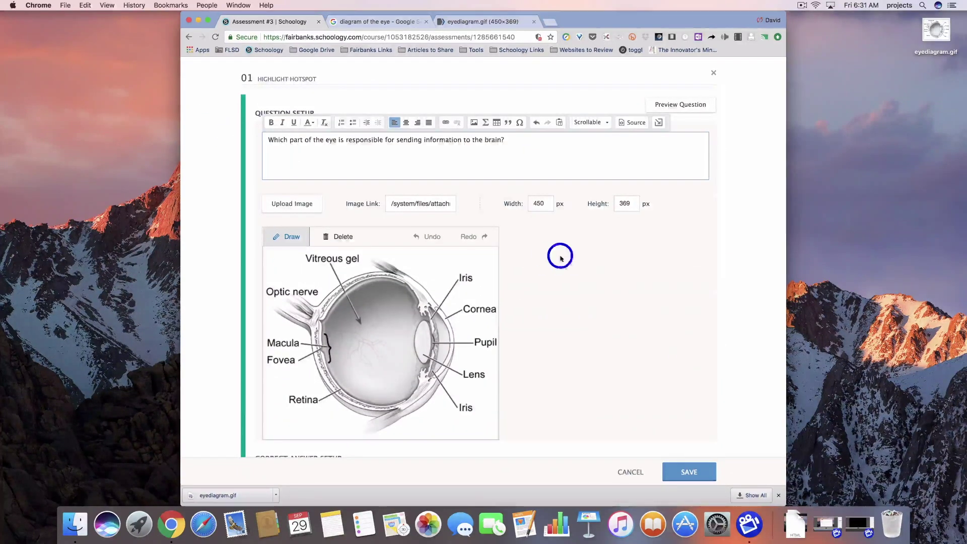
click(572, 255)
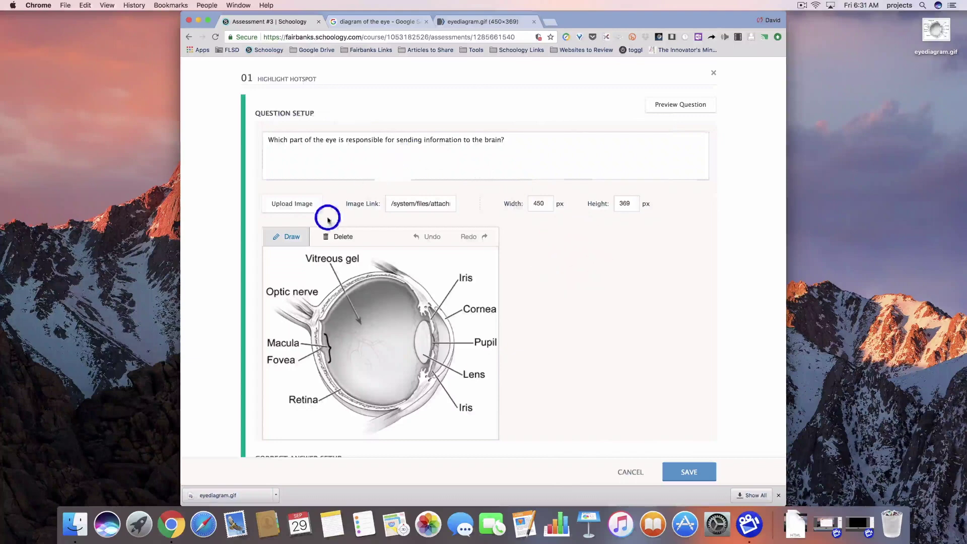
click(290, 237)
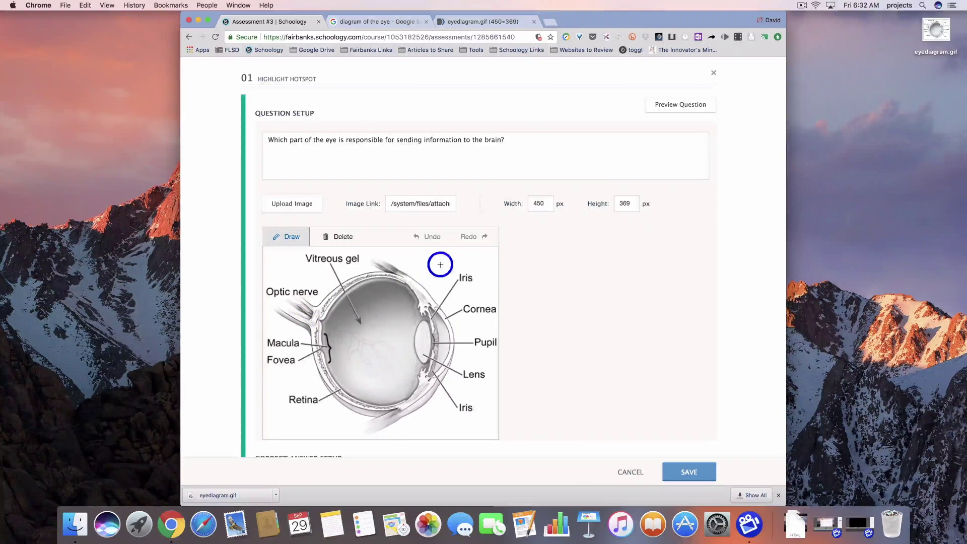
click(343, 251)
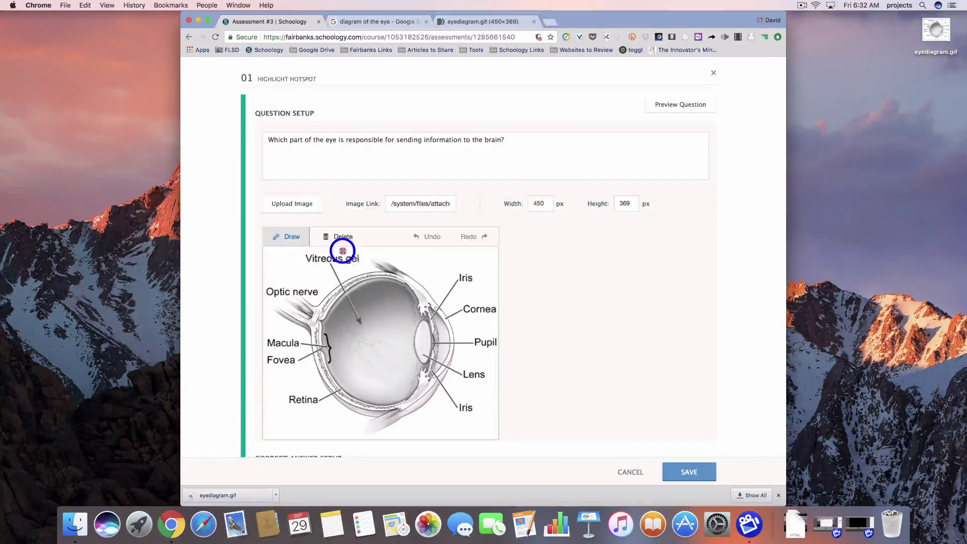
Finish outlining the Vitreous gel hotspot, removing a misplaced corner
click(302, 266)
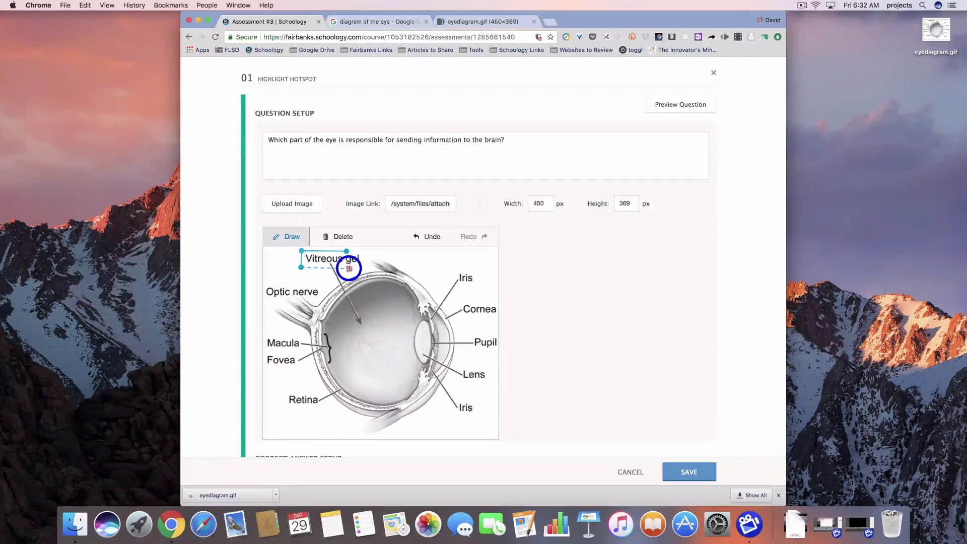
click(348, 268)
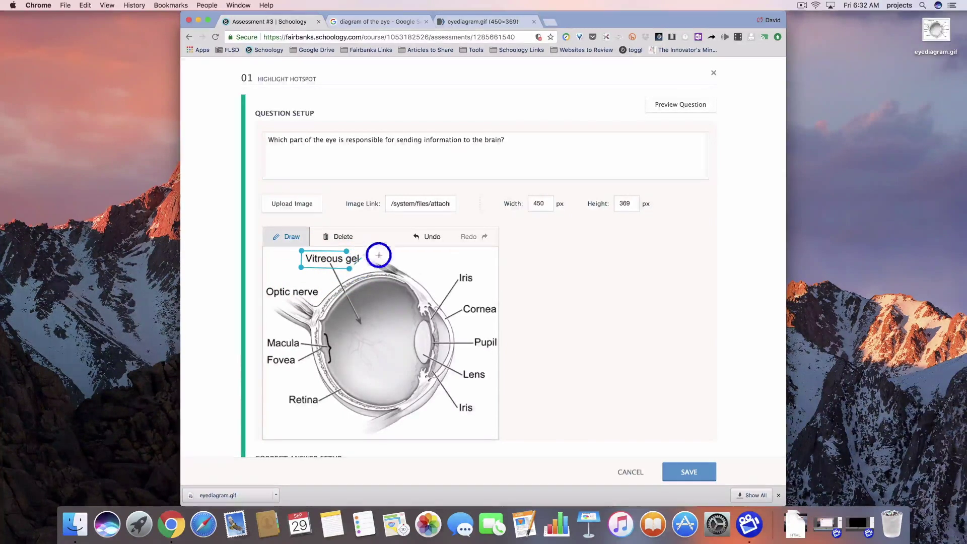
click(607, 303)
click(432, 236)
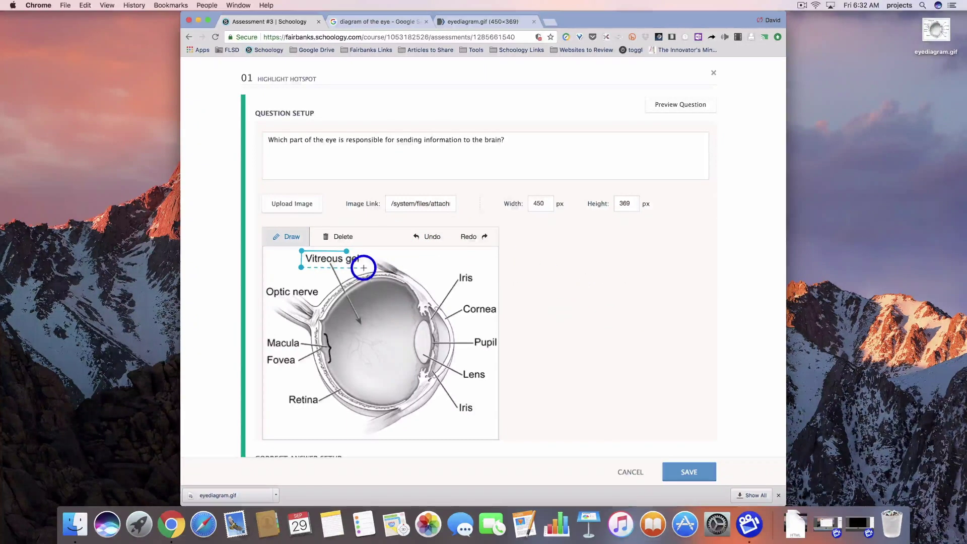
click(363, 267)
click(364, 251)
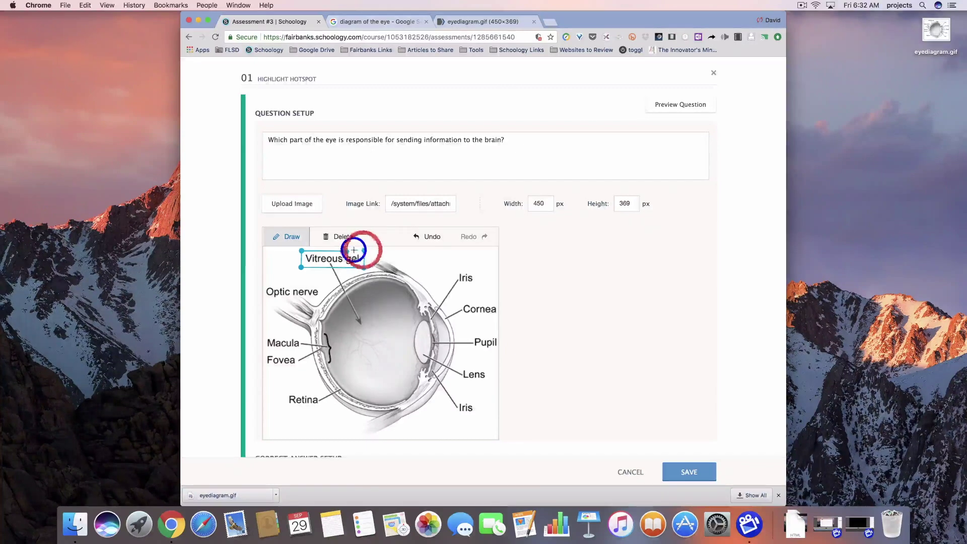
click(347, 251)
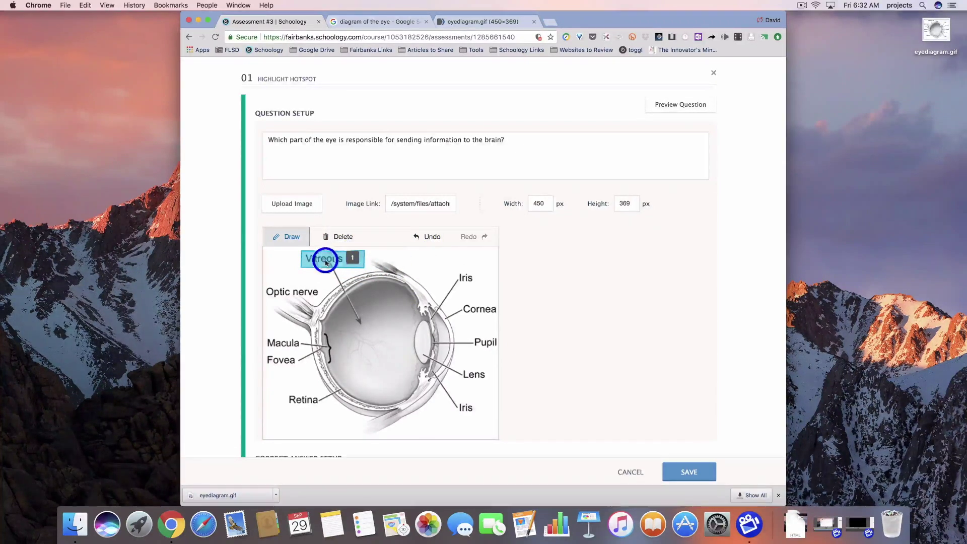
click(362, 250)
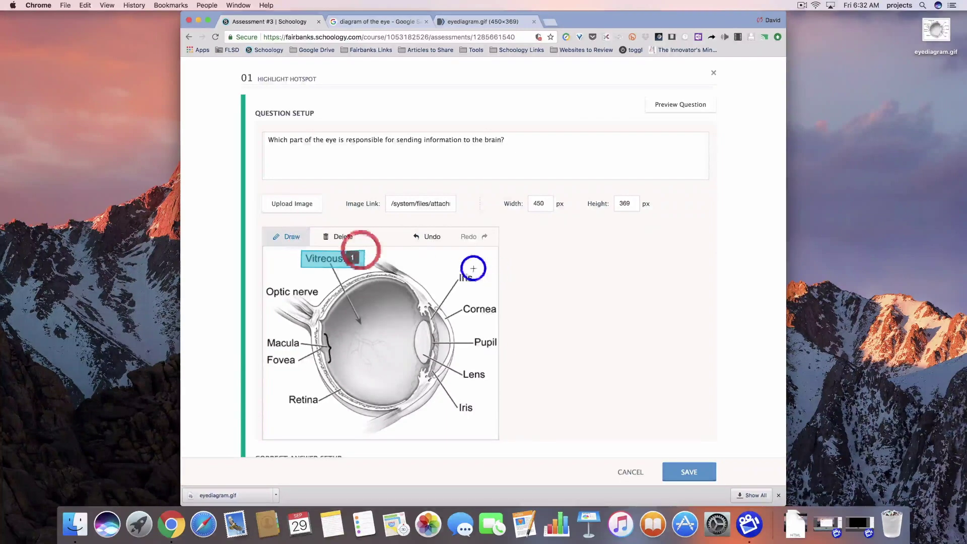
Outline hotspots around the Iris and Optic nerve labels
click(457, 269)
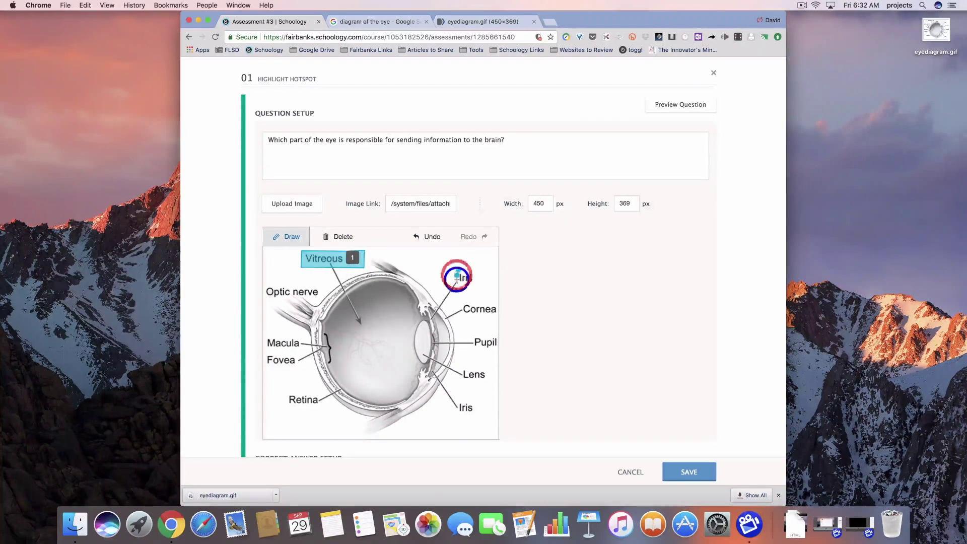
click(463, 283)
click(469, 282)
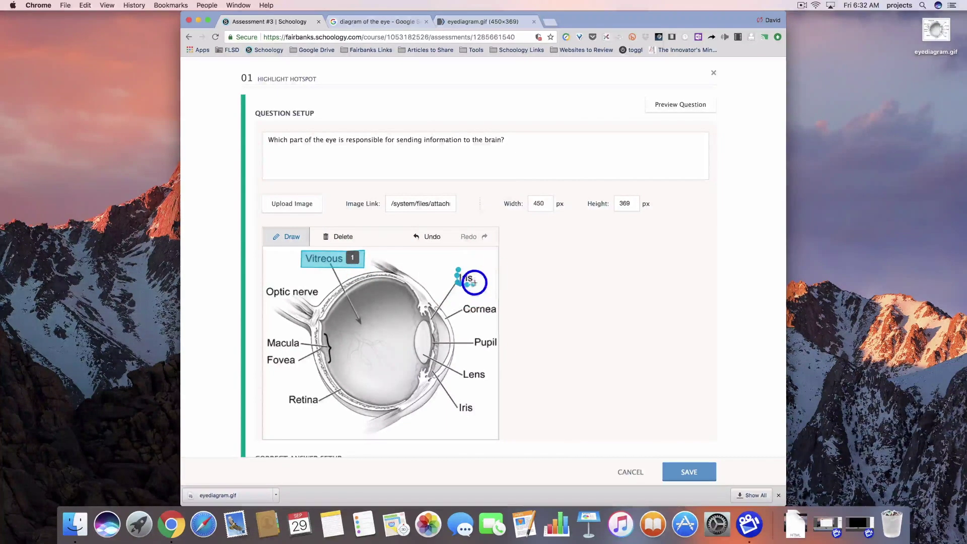
click(474, 274)
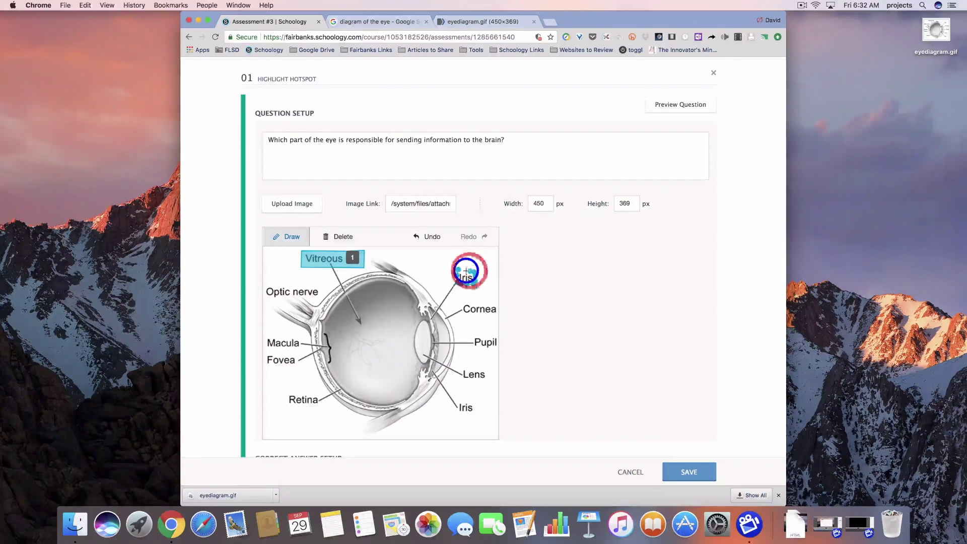
click(467, 274)
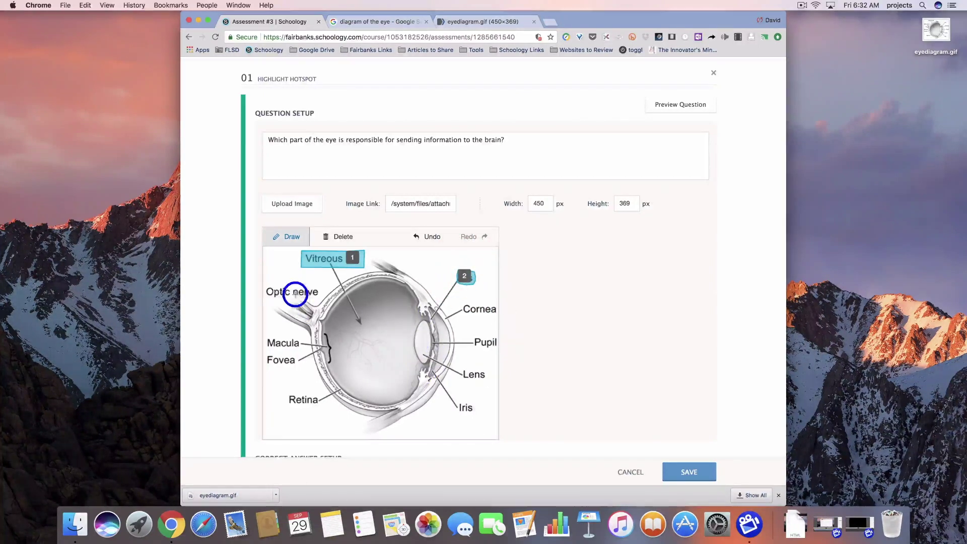
click(266, 283)
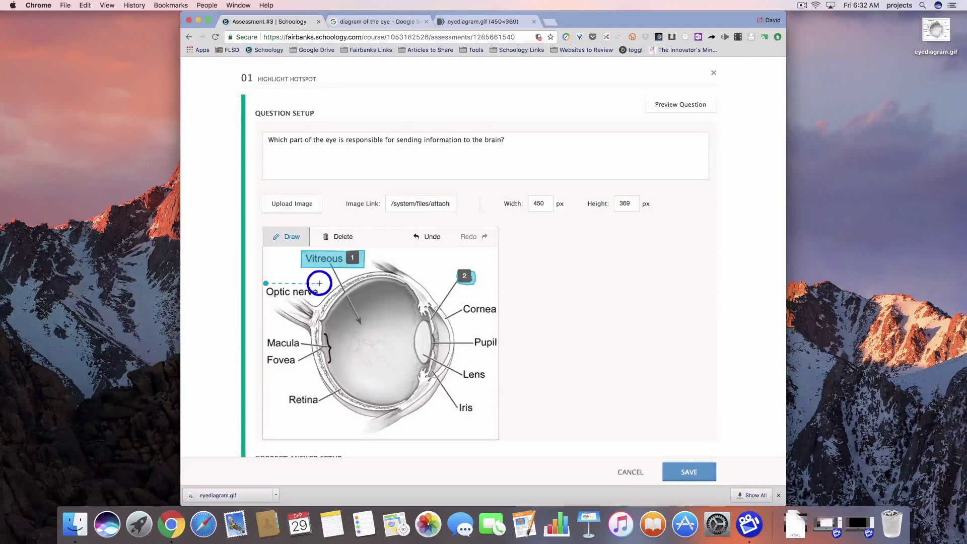
click(321, 283)
click(319, 303)
click(266, 302)
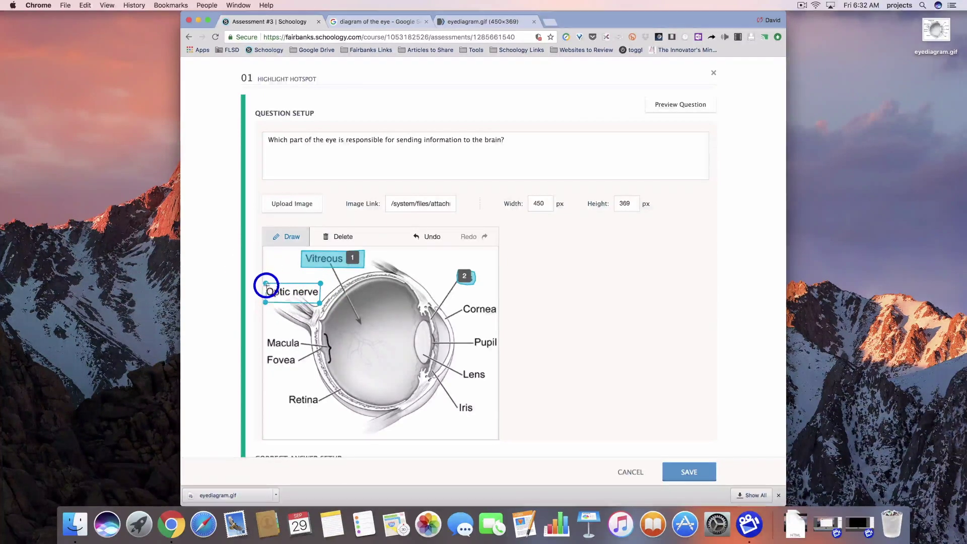
click(265, 283)
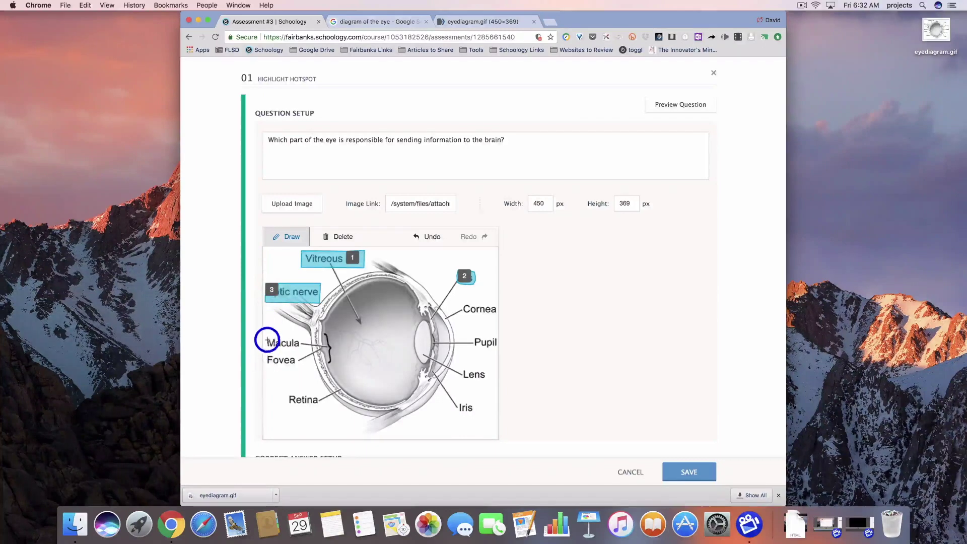
Outline hotspots around the Macula and Retina labels
click(265, 337)
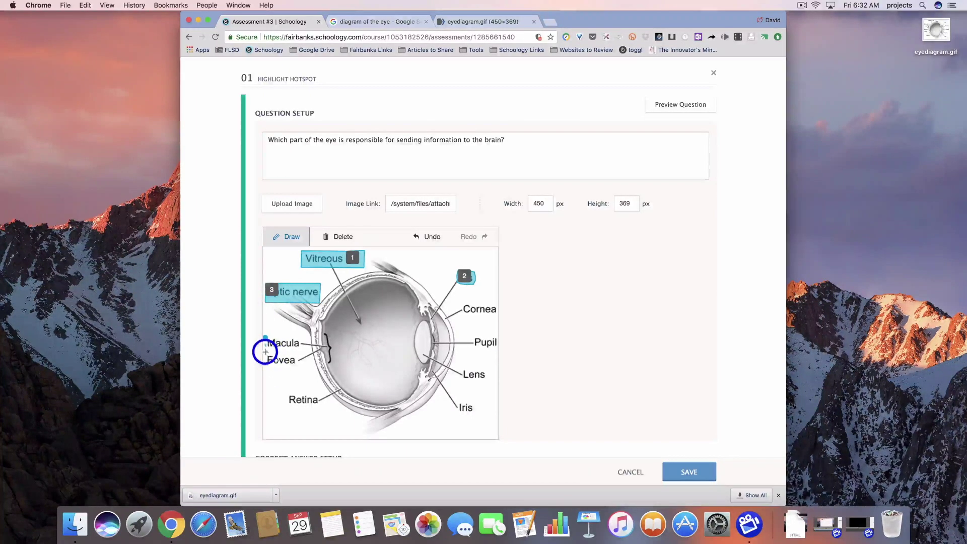
click(265, 351)
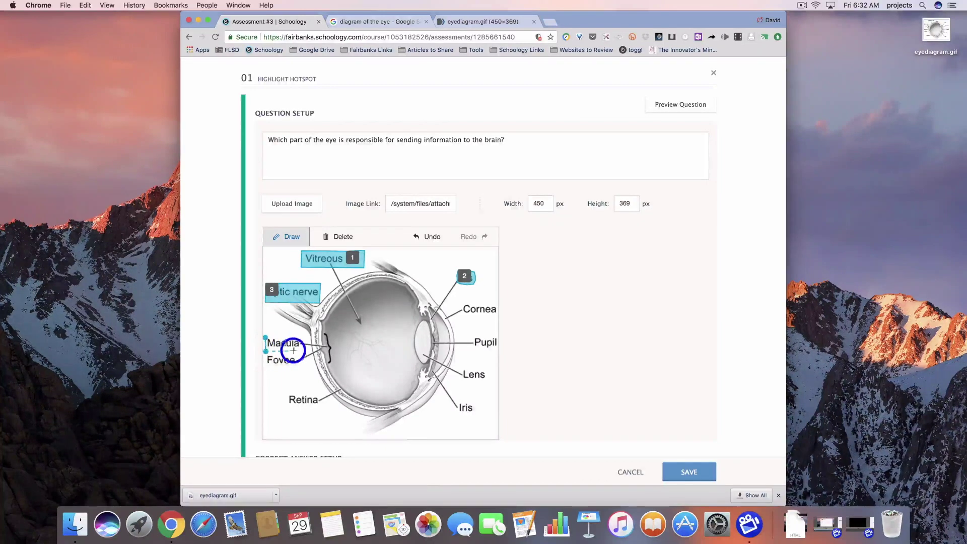
click(300, 334)
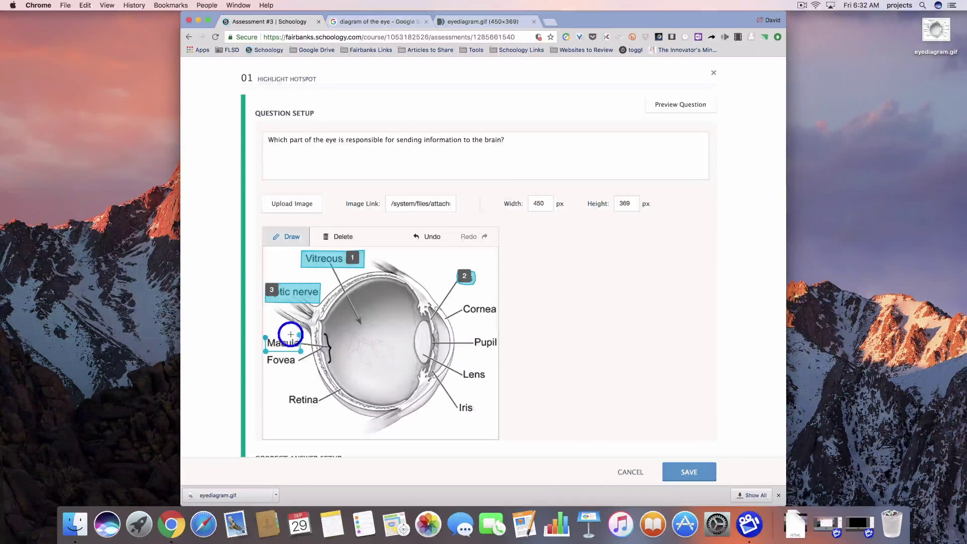
click(284, 389)
click(286, 415)
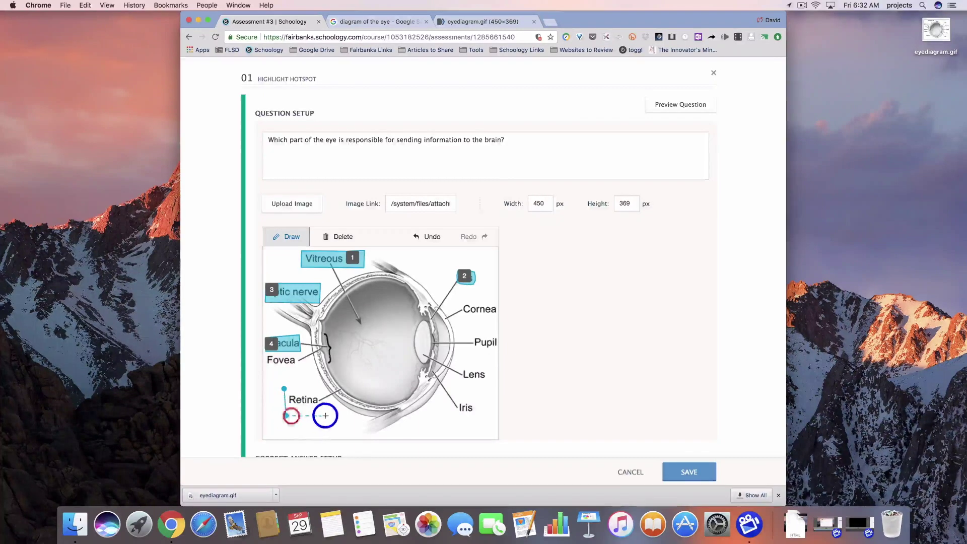
click(329, 415)
click(324, 385)
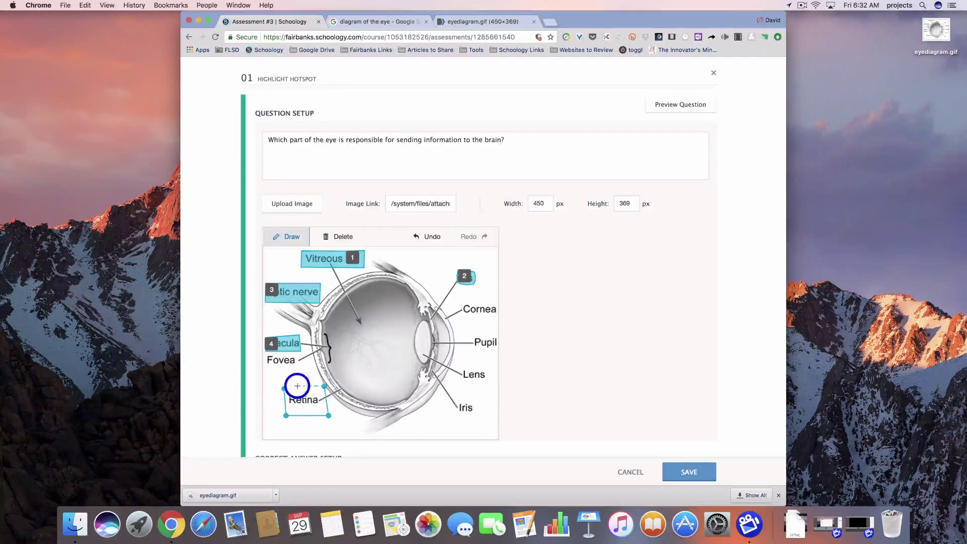
click(284, 388)
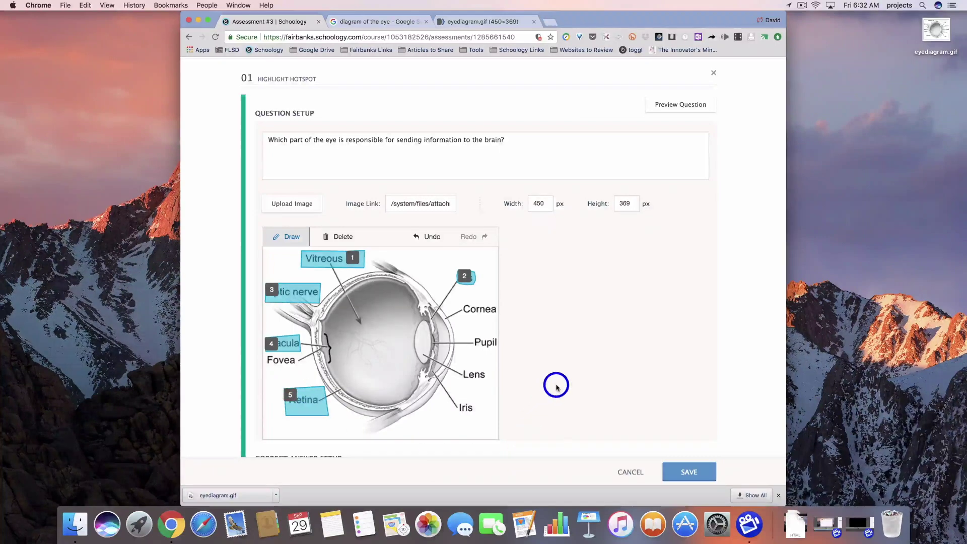
Mark Optic nerve as the only correct hotspot with Multiple Responses off, and save
scroll(557, 385, down, 5)
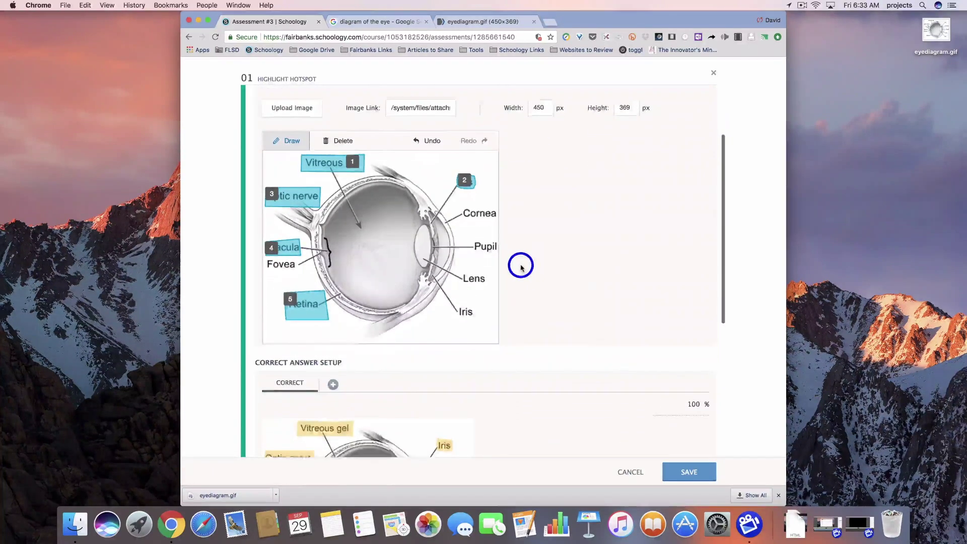
scroll(539, 241, up, 2)
scroll(522, 340, up, 1)
scroll(522, 341, down, 6)
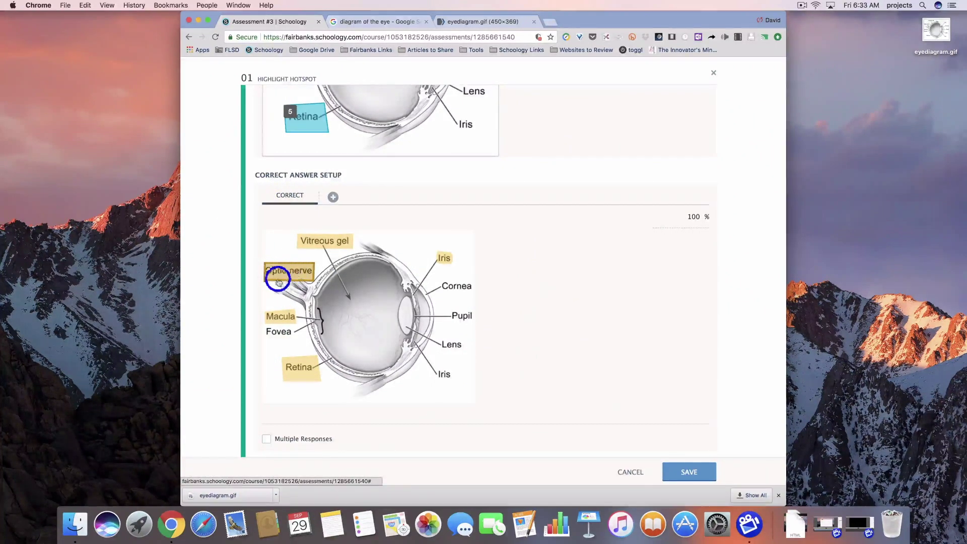
scroll(341, 322, down, 1)
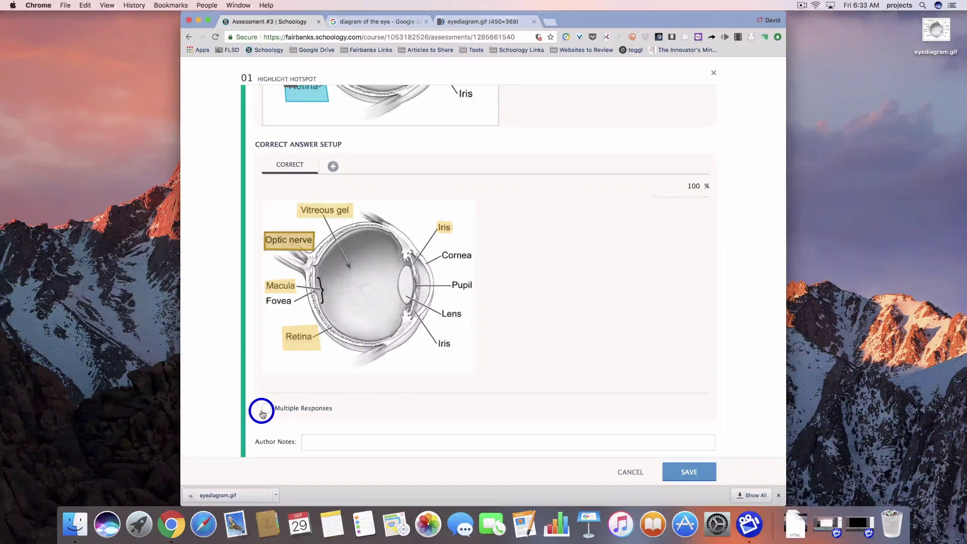
click(295, 337)
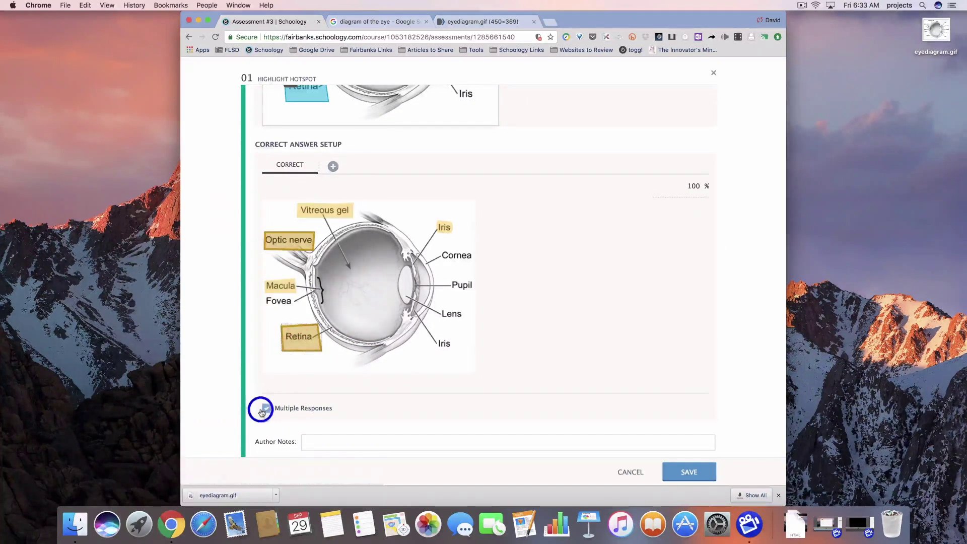
click(267, 409)
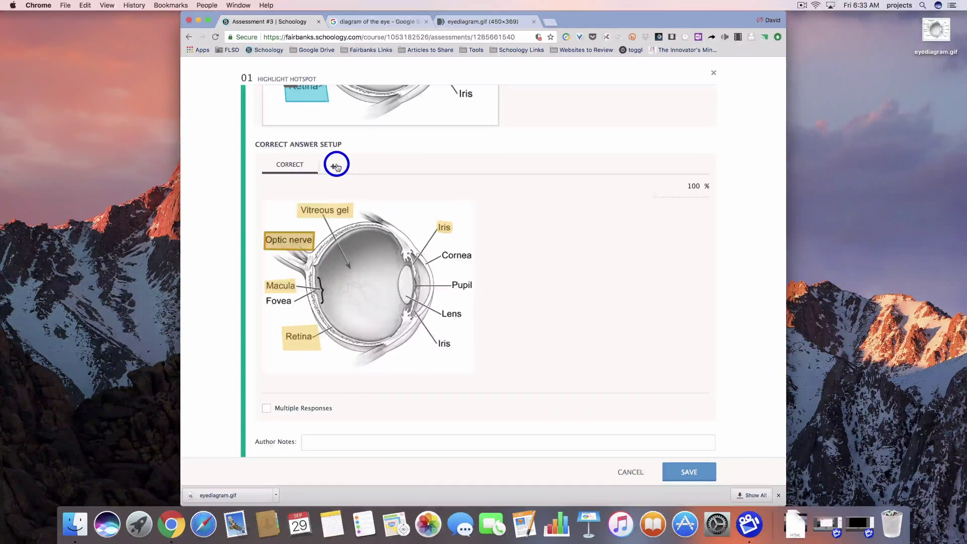
scroll(340, 168, down, 2)
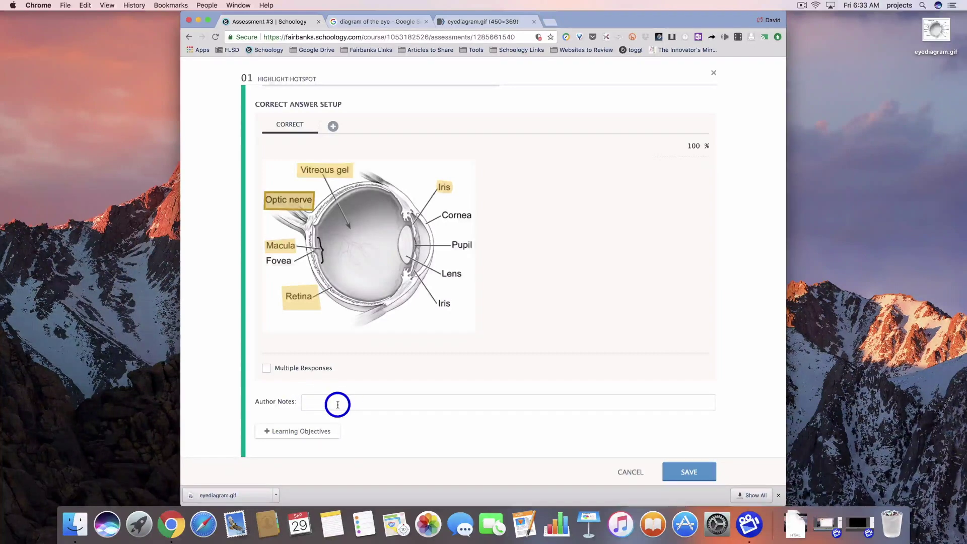
click(692, 478)
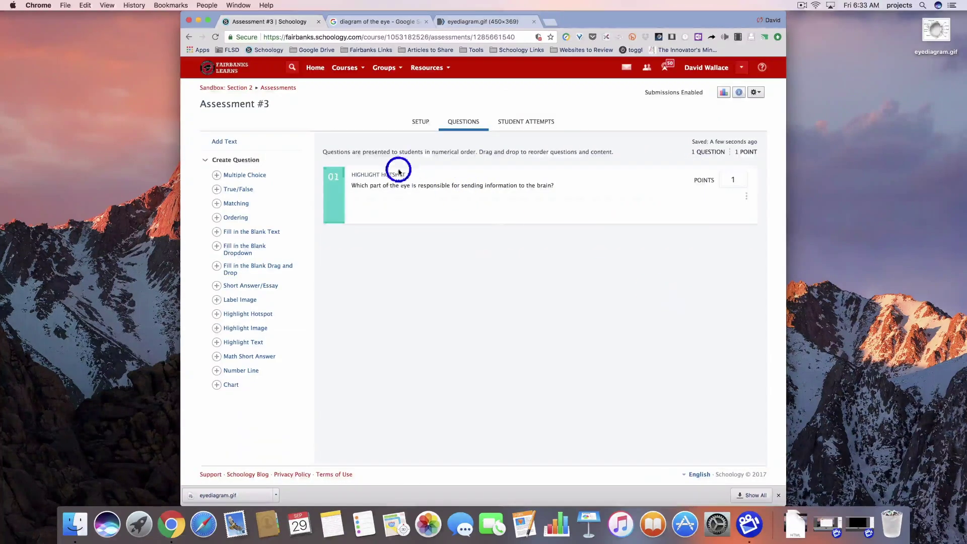
Create a Highlight Image question with Graph Paper.jpg uploaded as its image
click(249, 329)
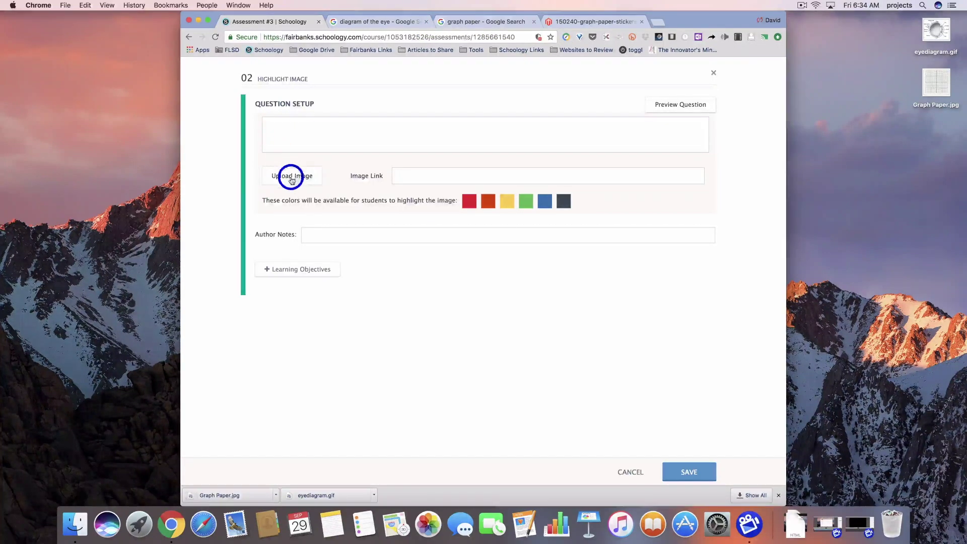
click(299, 177)
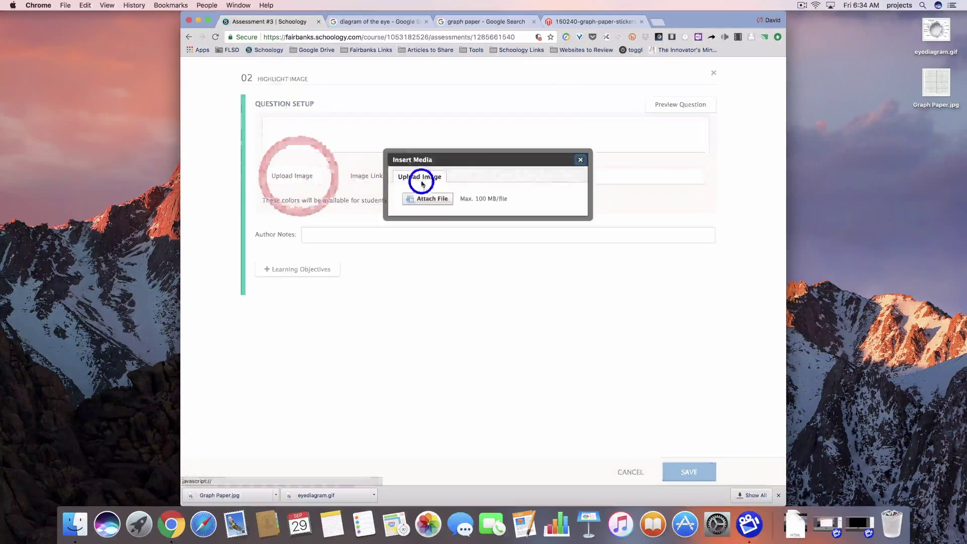
click(439, 198)
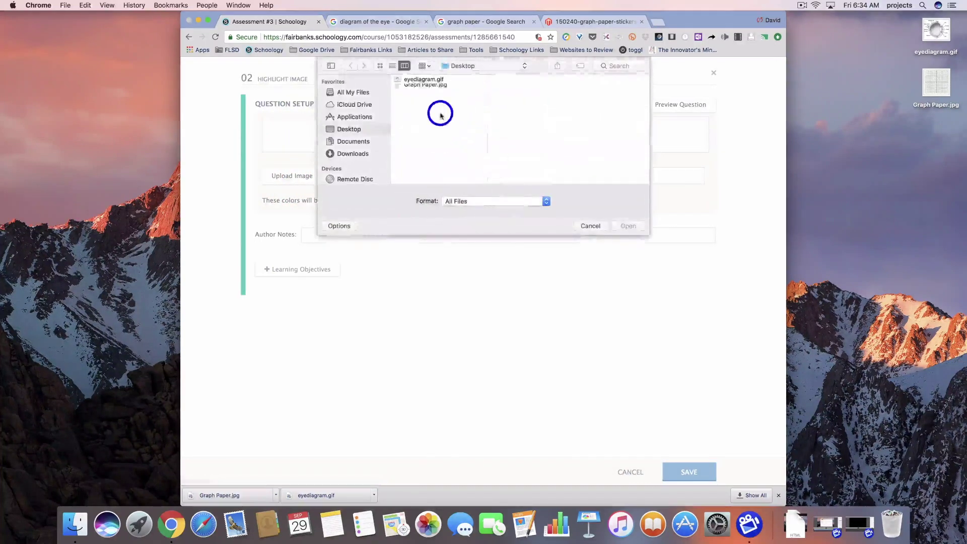
click(425, 88)
click(626, 225)
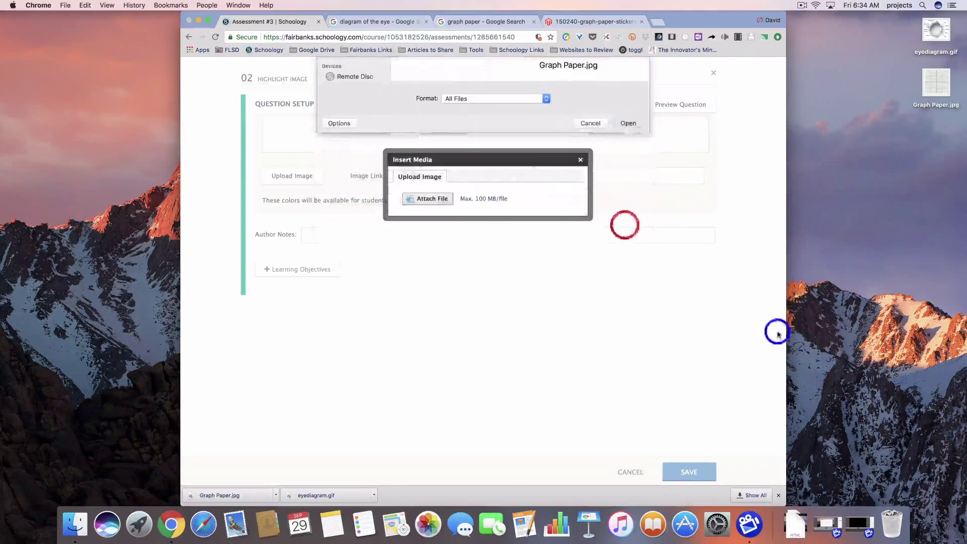
Enter the prompt to graph a line from (-3,4) to (5,2) and save the question
click(299, 128)
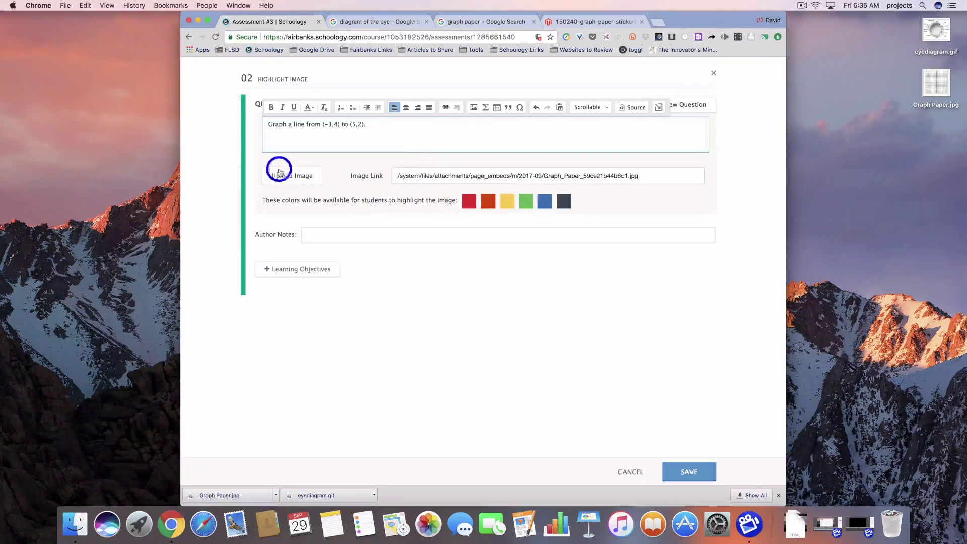
click(302, 138)
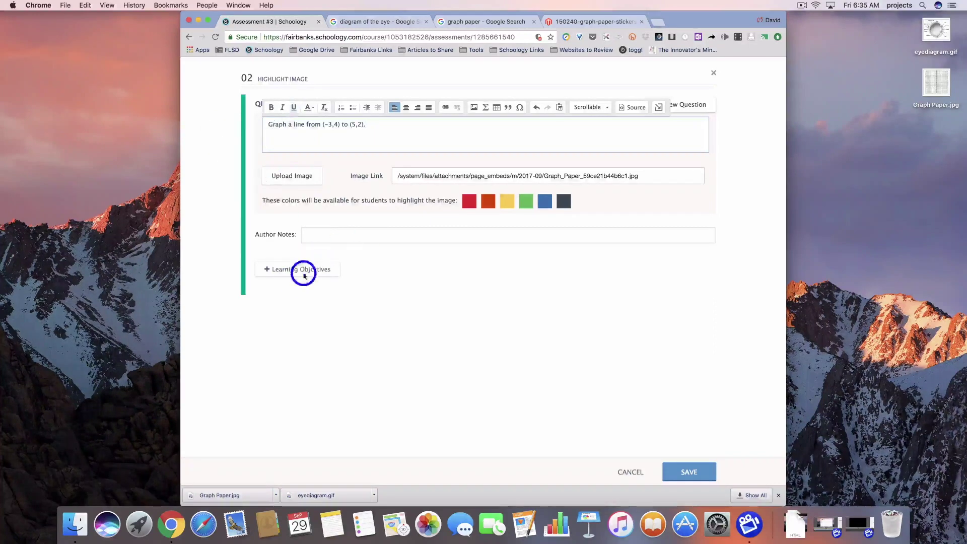
click(679, 476)
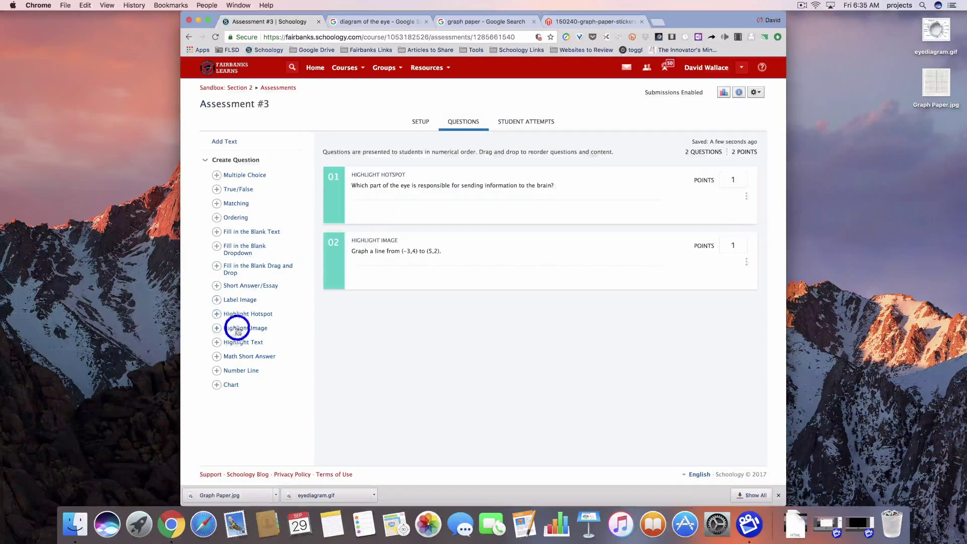
click(242, 346)
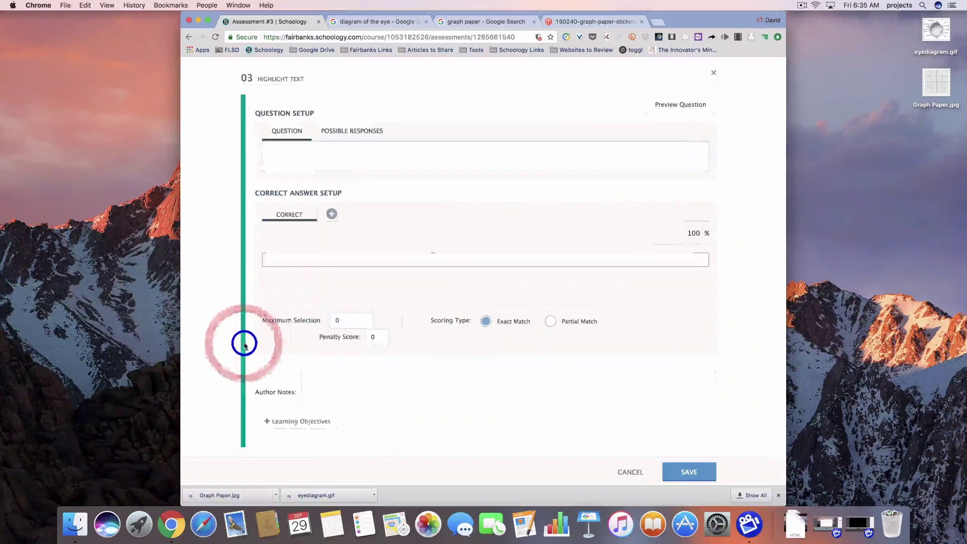
Paste the passage about the Sun being over 4½ billion years old into the question box
click(326, 151)
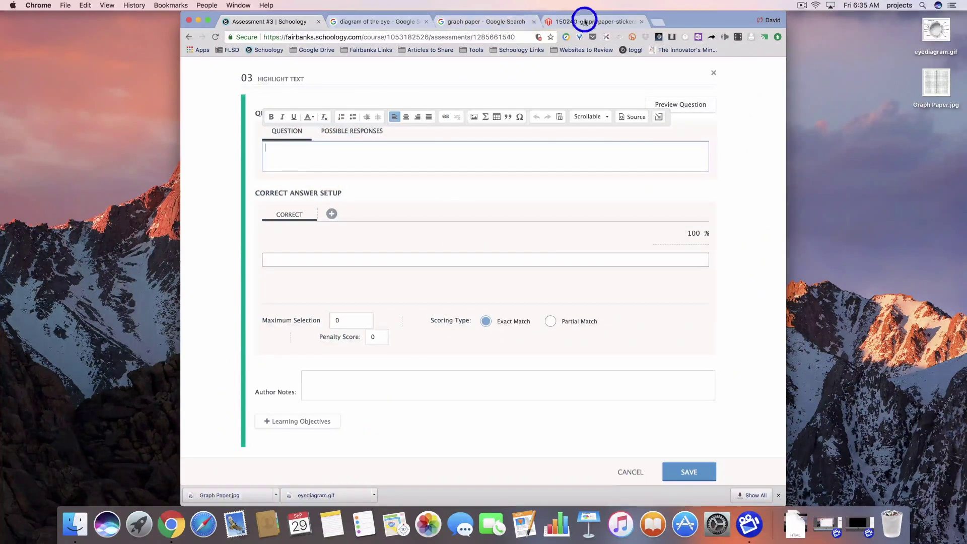
click(567, 21)
click(479, 37)
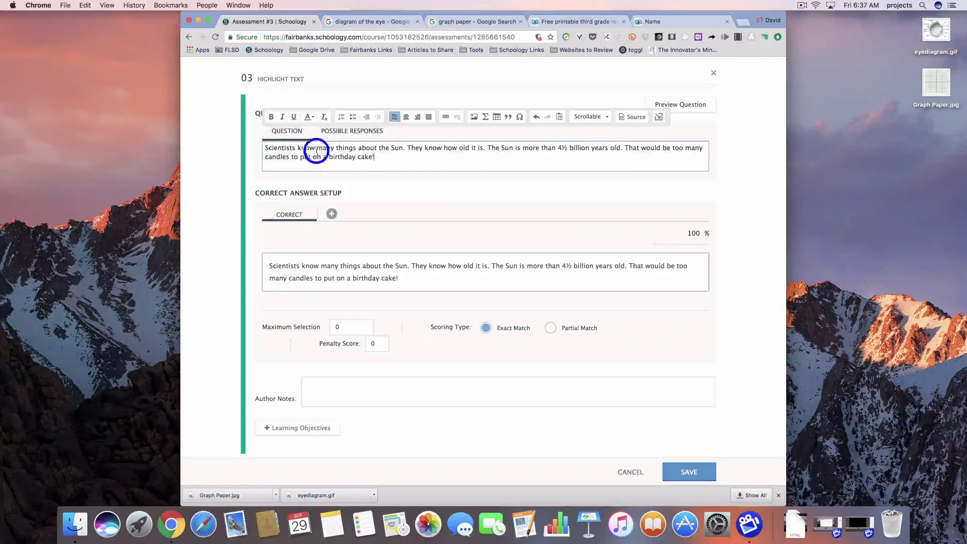
click(355, 167)
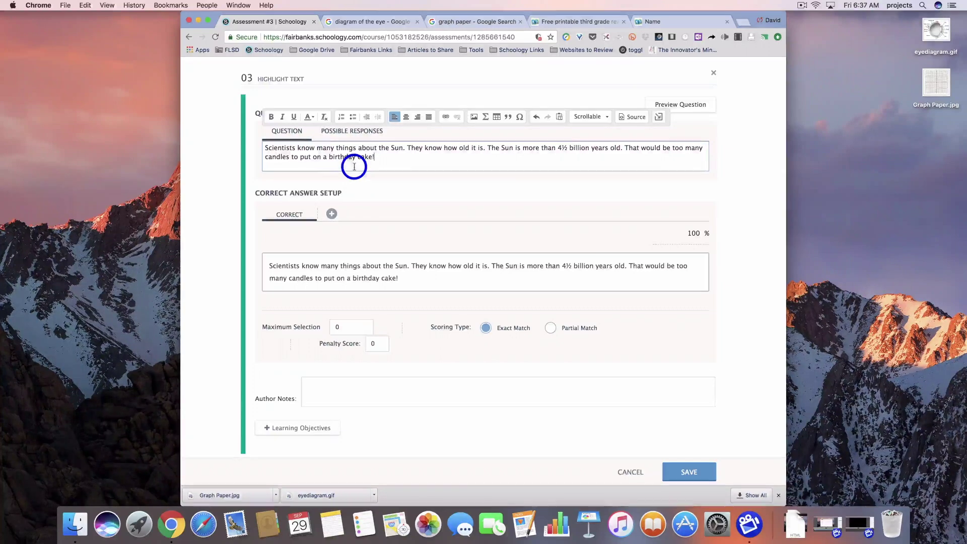
click(447, 197)
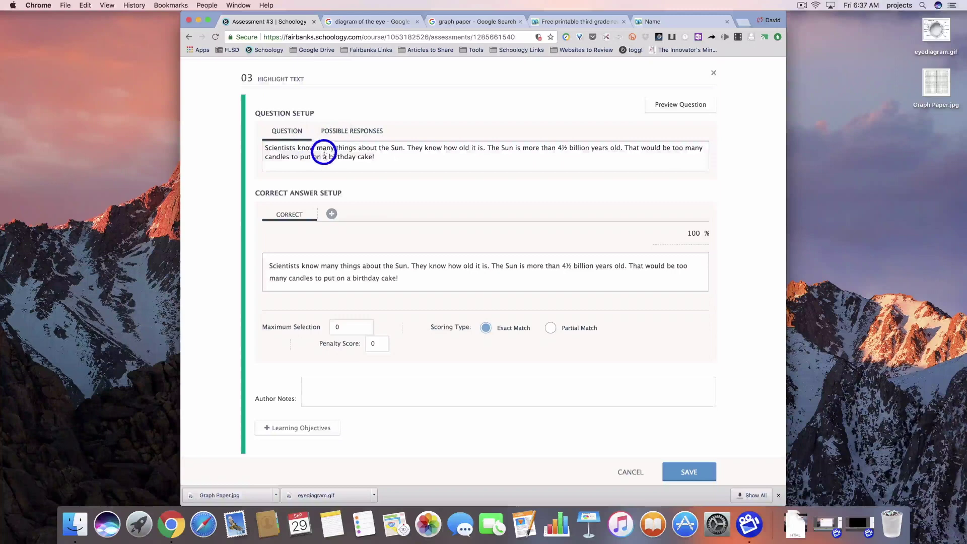
On Possible Responses, split the Sun passage into paragraph responses, then into sentence responses
click(350, 131)
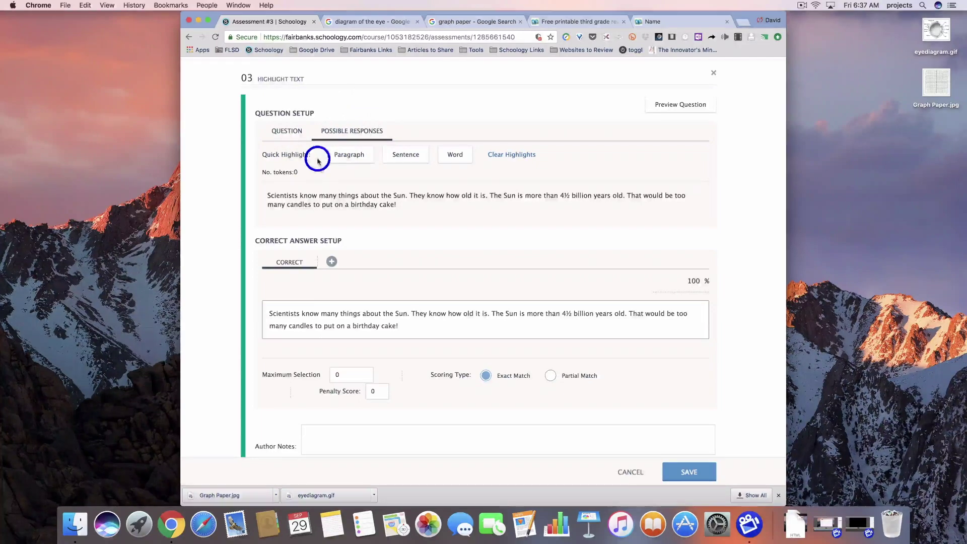
click(339, 158)
click(589, 216)
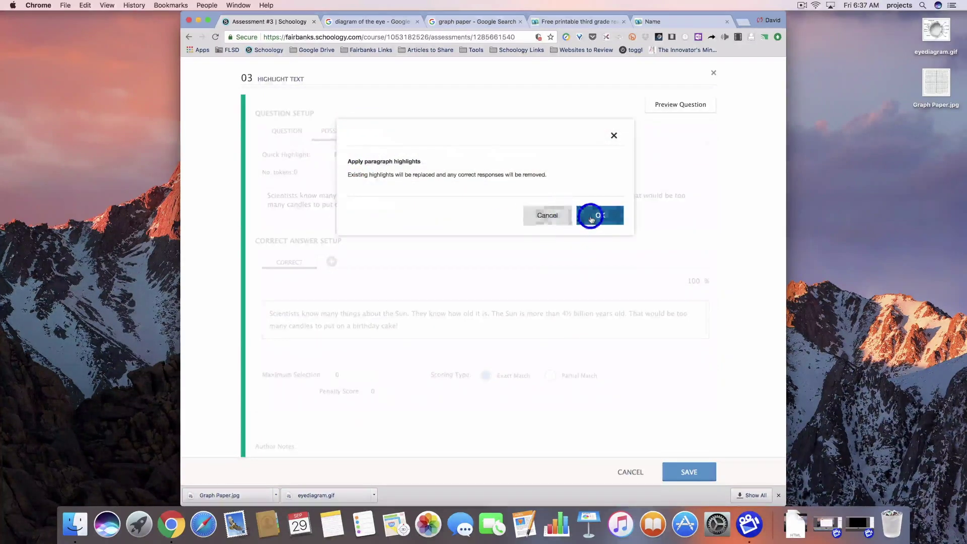
click(422, 157)
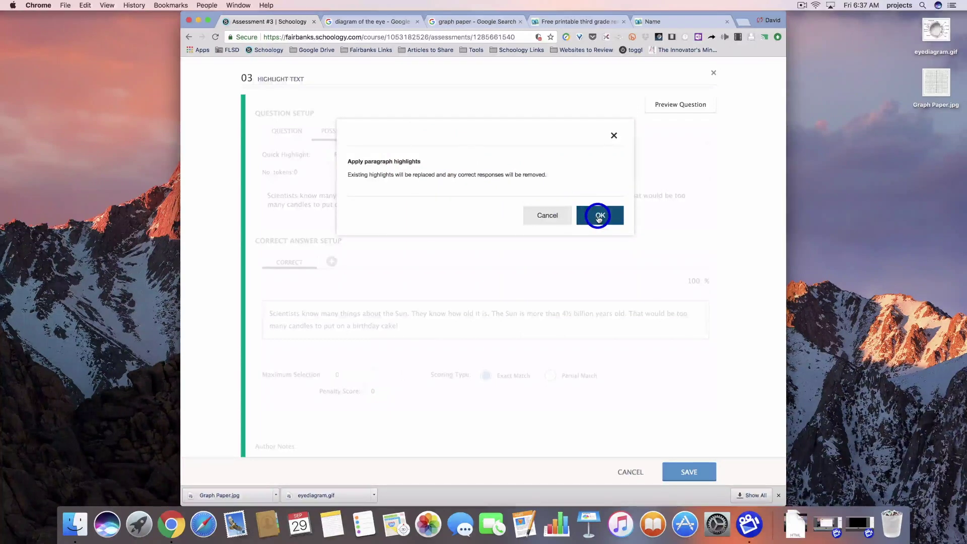
click(599, 215)
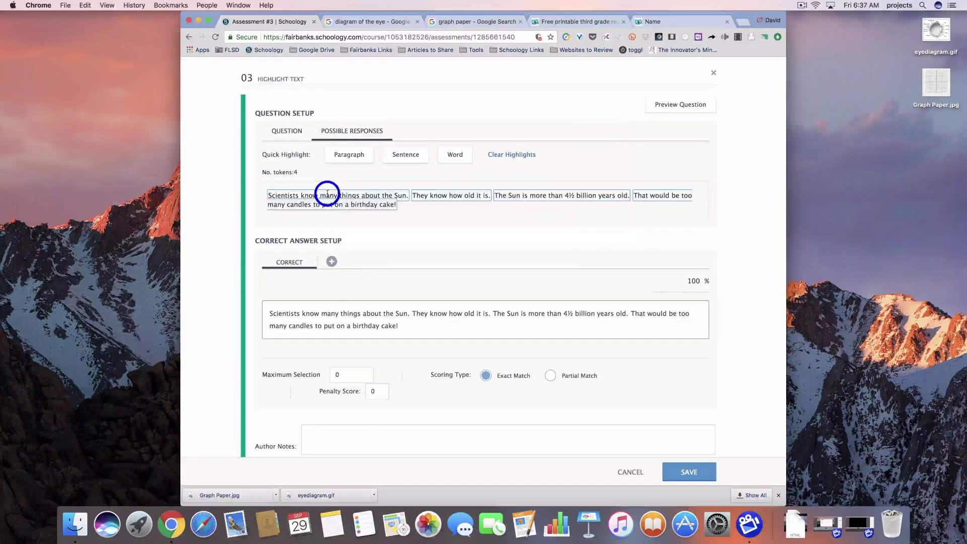
Highlight the first sentence by hand, switch to word highlights, then clear all highlights
click(328, 195)
drag(391, 195, 270, 192)
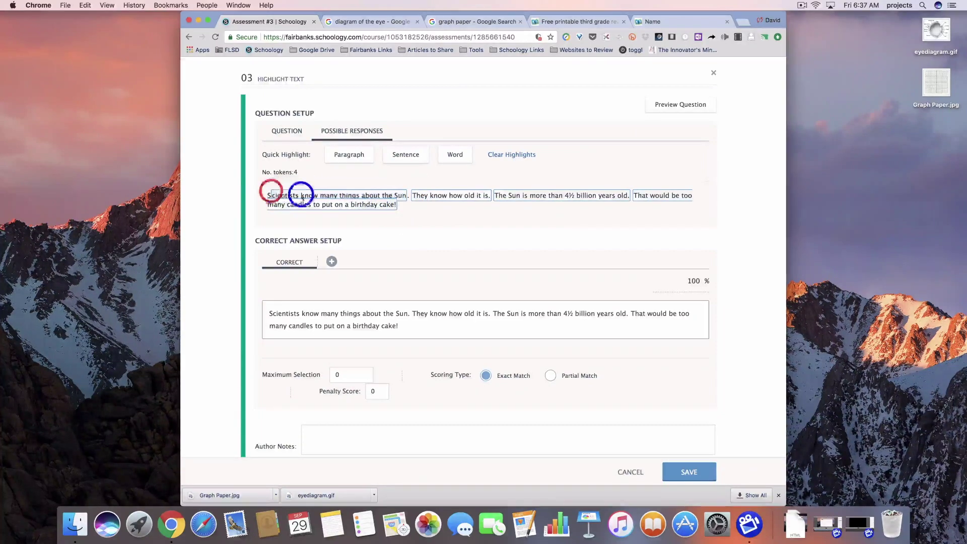
drag(270, 191, 405, 196)
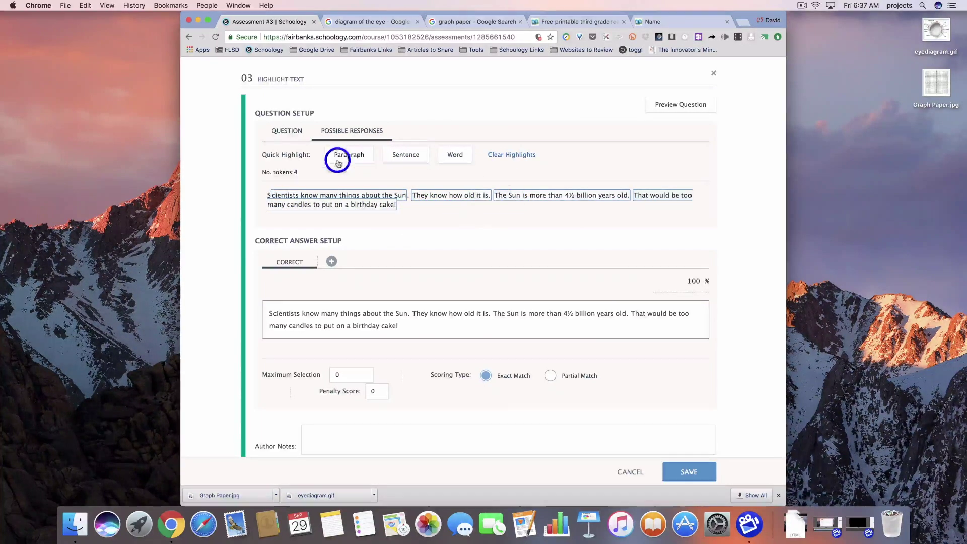
click(455, 156)
click(588, 215)
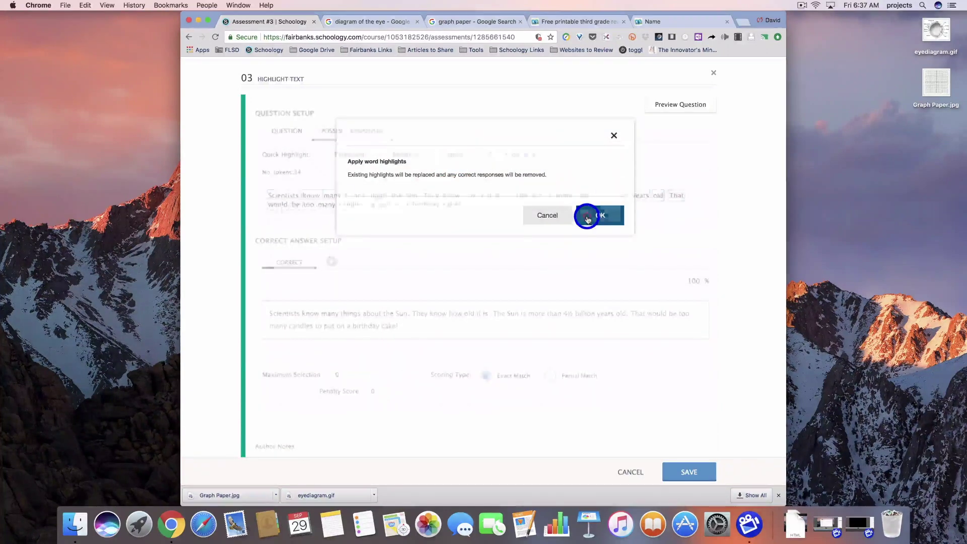
click(509, 163)
click(608, 214)
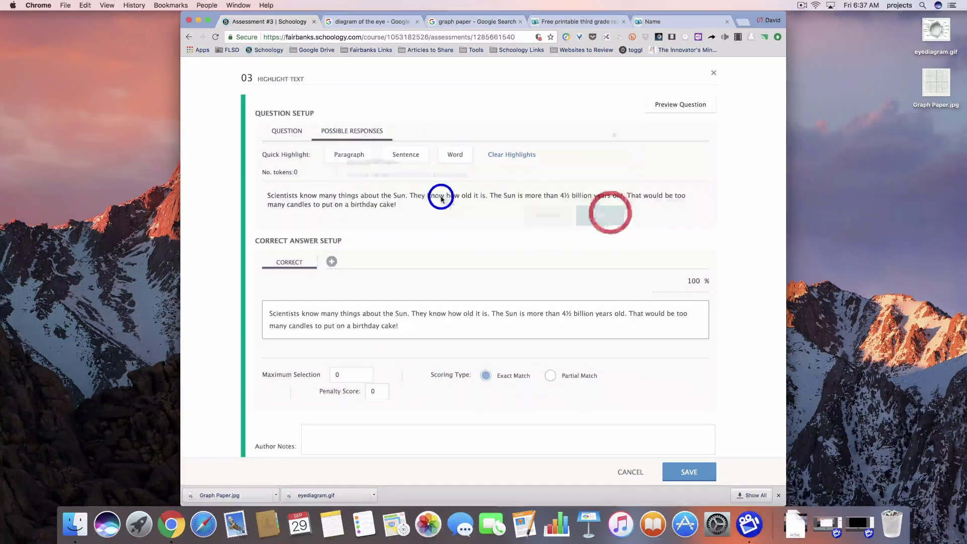
Make 'birthday cake!' and 'Scientists' responses by hand, then clear all highlights
mouse_move(361, 203)
mouse_down()
mouse_move(333, 204)
mouse_move(352, 206)
mouse_up()
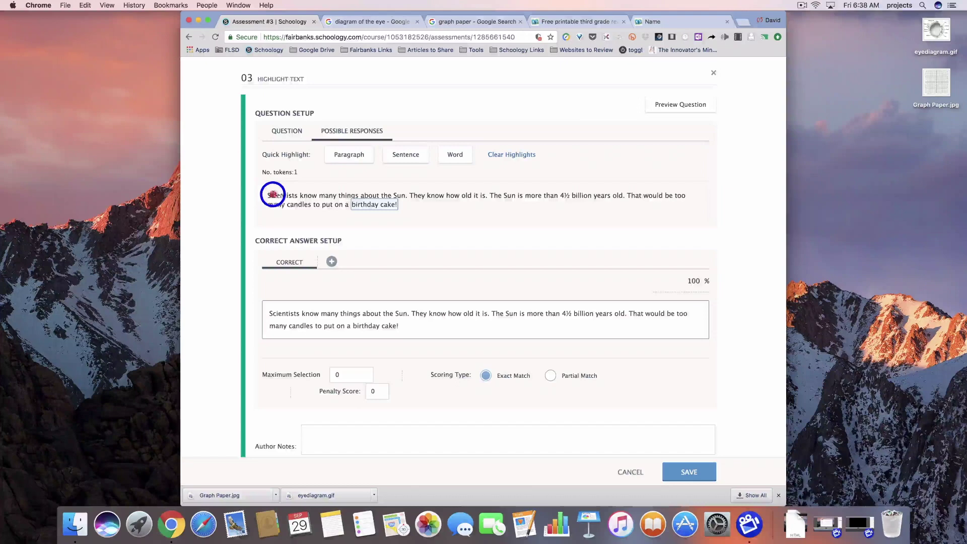
drag(298, 194, 295, 193)
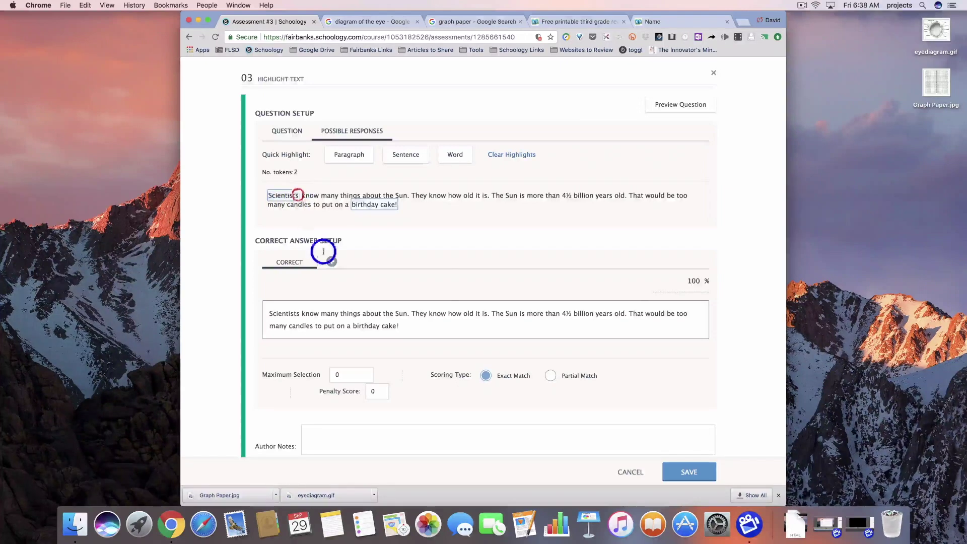
click(456, 224)
click(498, 152)
click(586, 214)
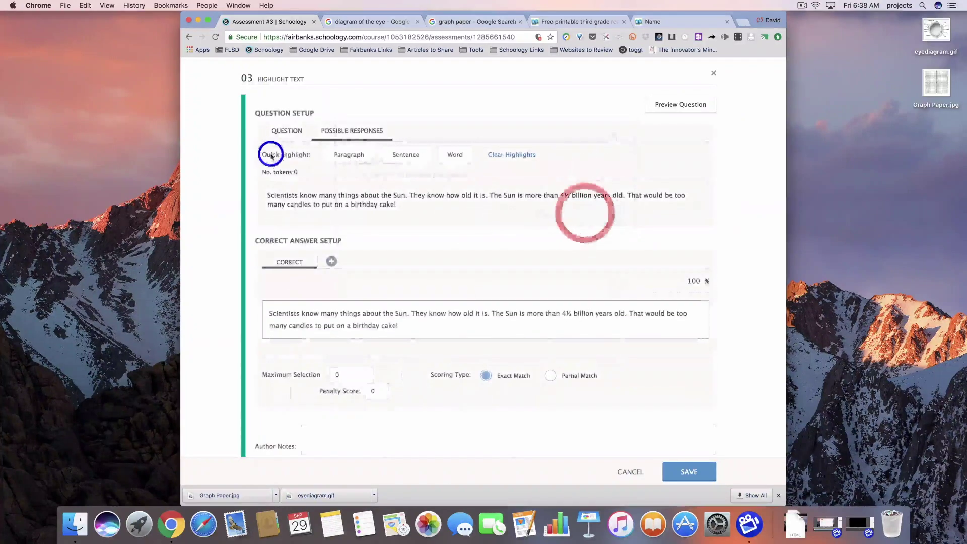
Split the passage into 34 single-word responses, then start clearing the highlights
click(426, 163)
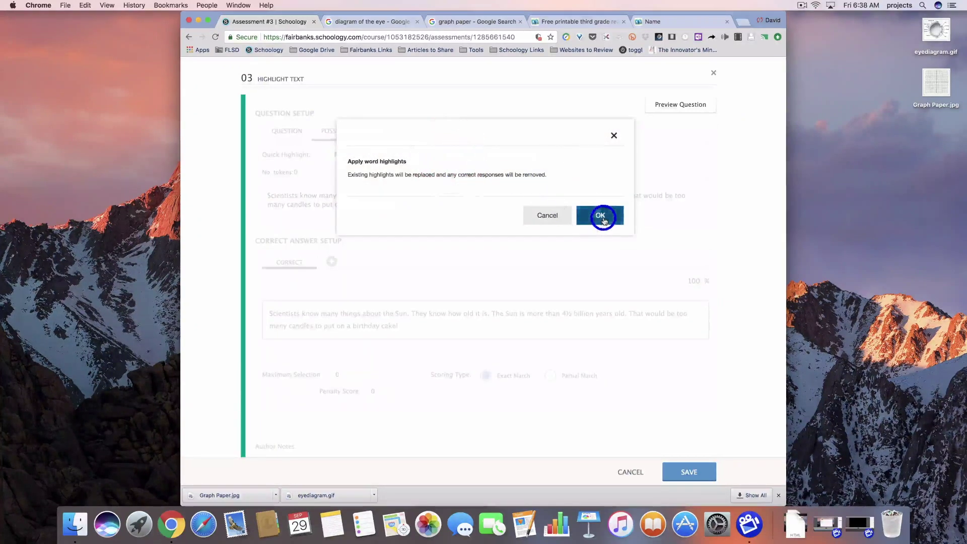
click(600, 215)
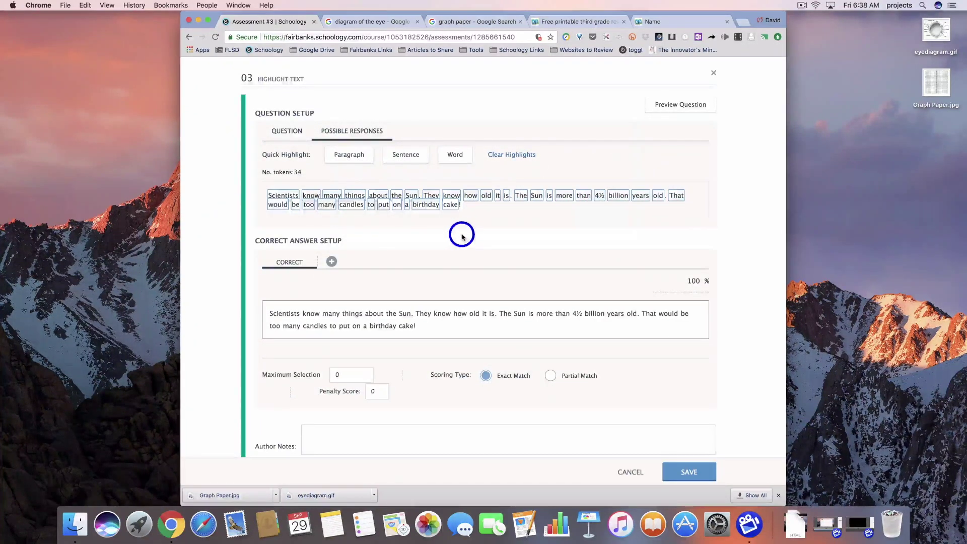
click(511, 154)
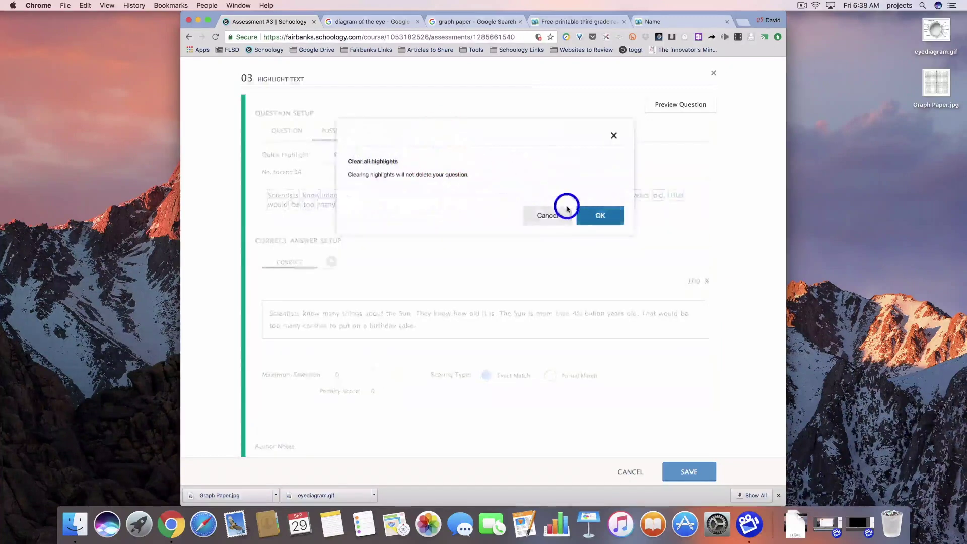
Clear the word highlights, split into sentences, and mark 'The Sun is more than 4½ billion years old.' correct
click(593, 222)
click(410, 157)
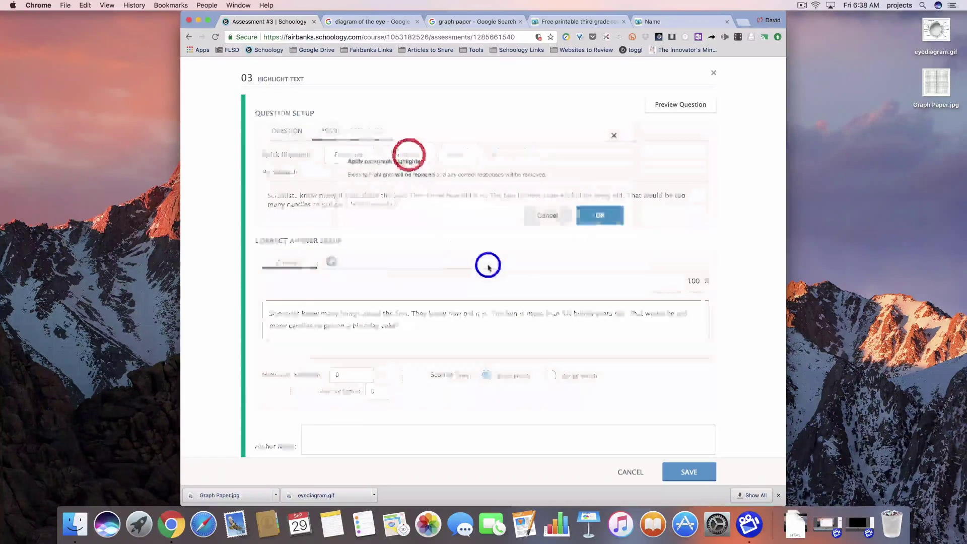
click(587, 222)
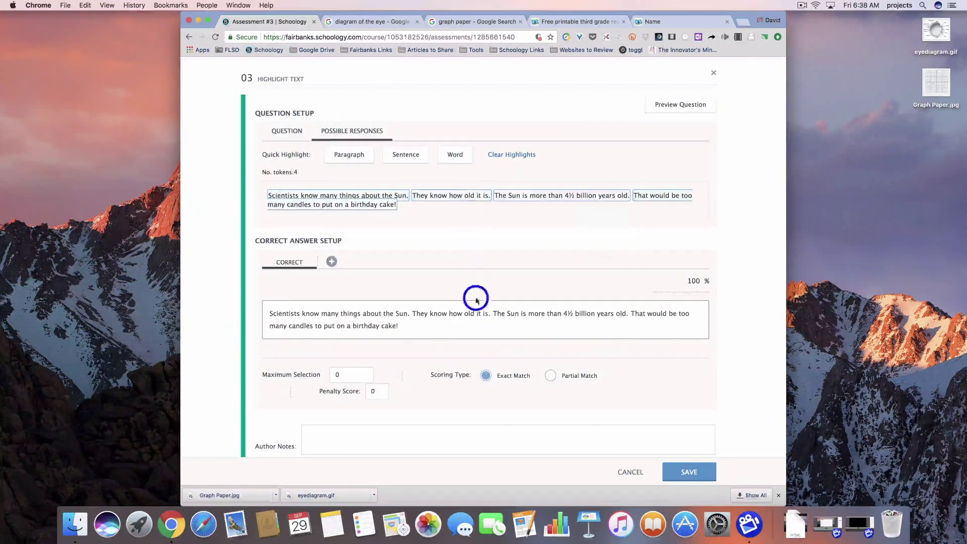
click(514, 313)
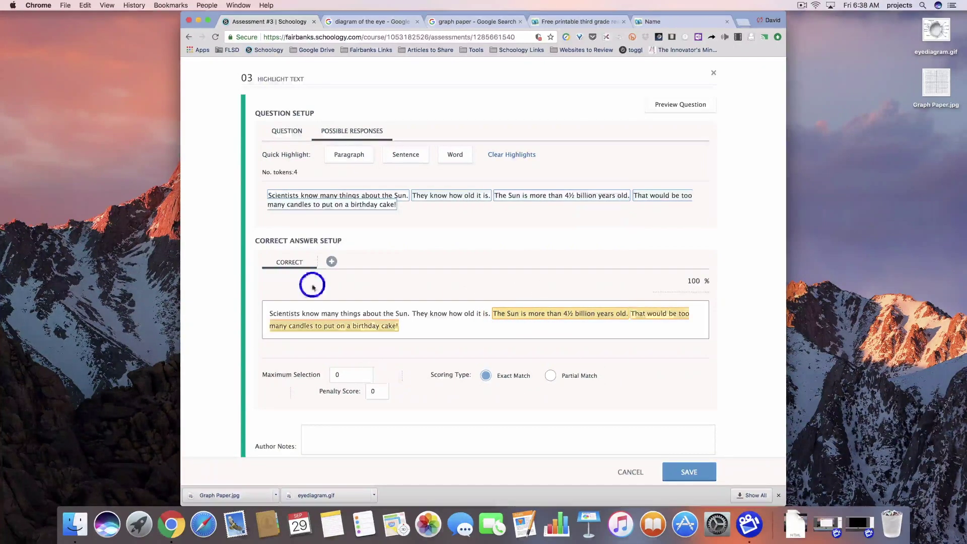
click(264, 196)
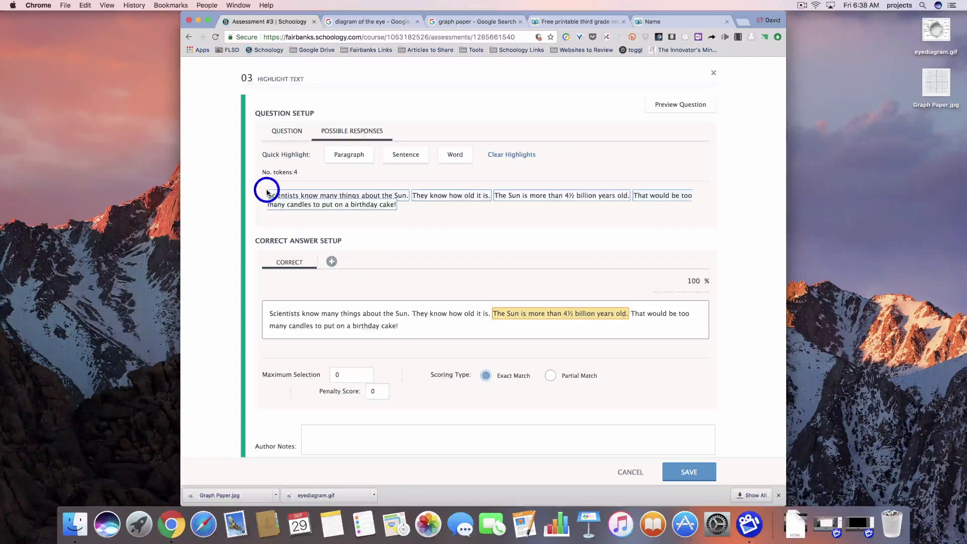
Set Maximum Selection to 1 and save the Highlight Text question
click(293, 408)
click(306, 403)
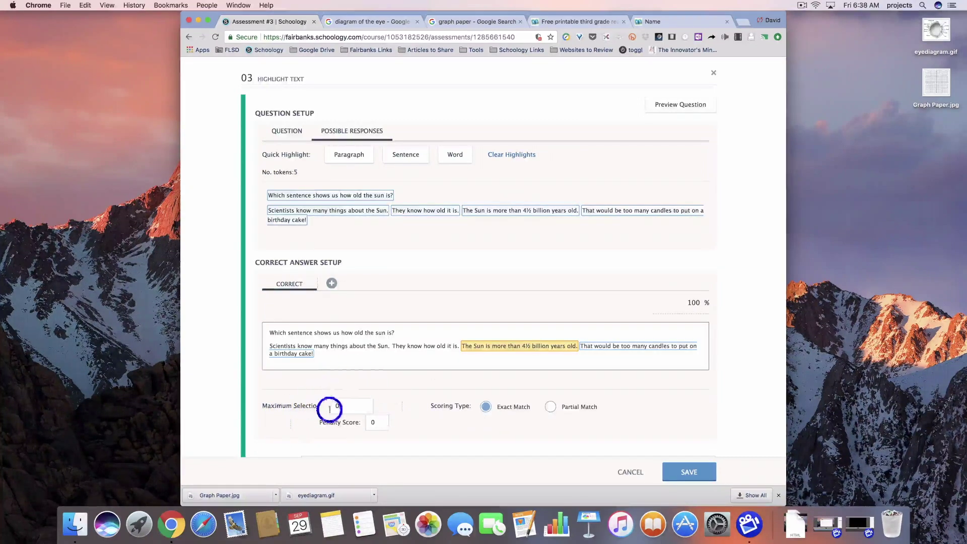
click(317, 407)
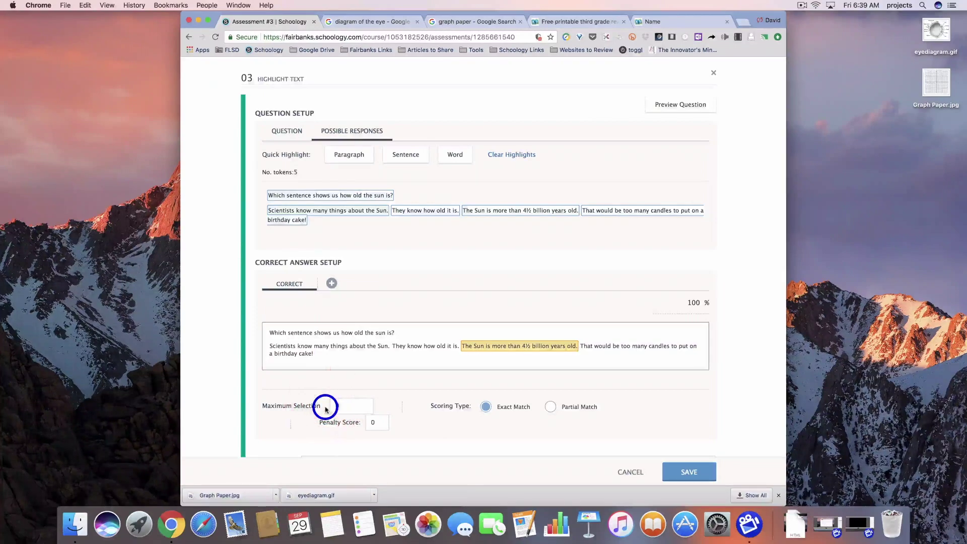
text(1)
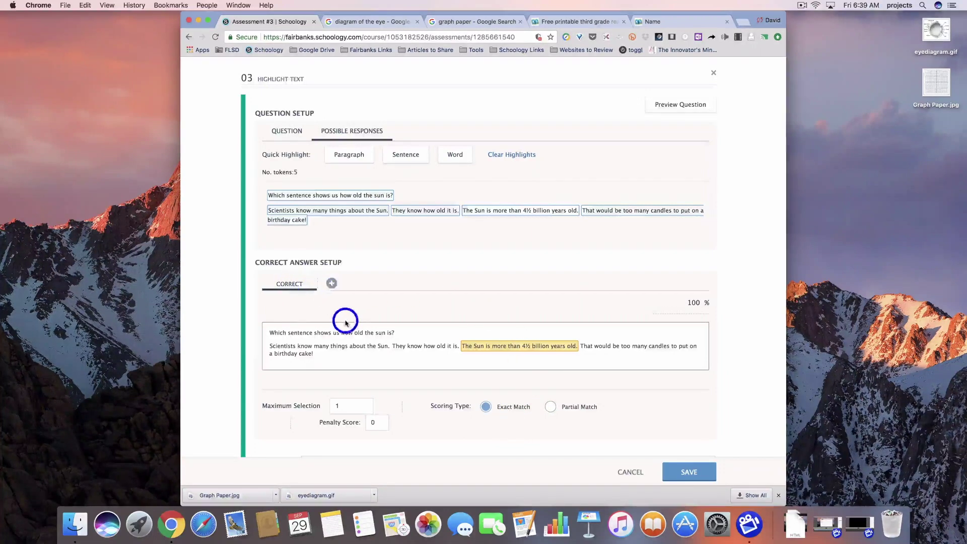
scroll(354, 336, down, 3)
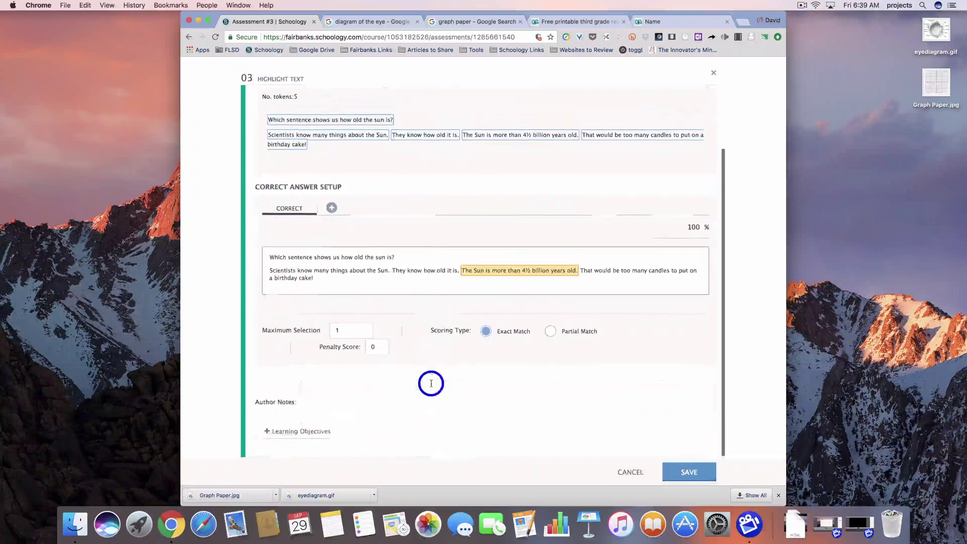
click(680, 472)
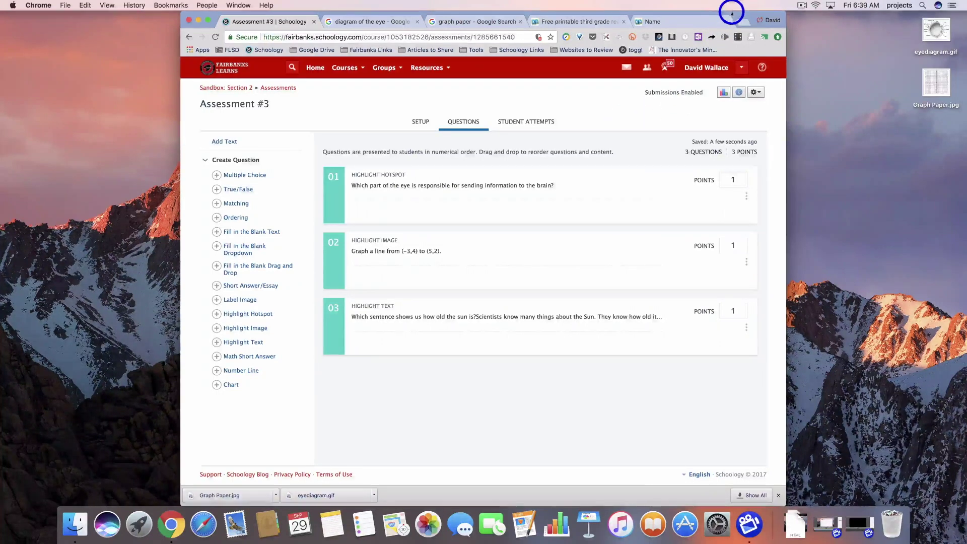
Load Assessment #3 in the test student's browser window via the Assessments breadcrumb
click(280, 88)
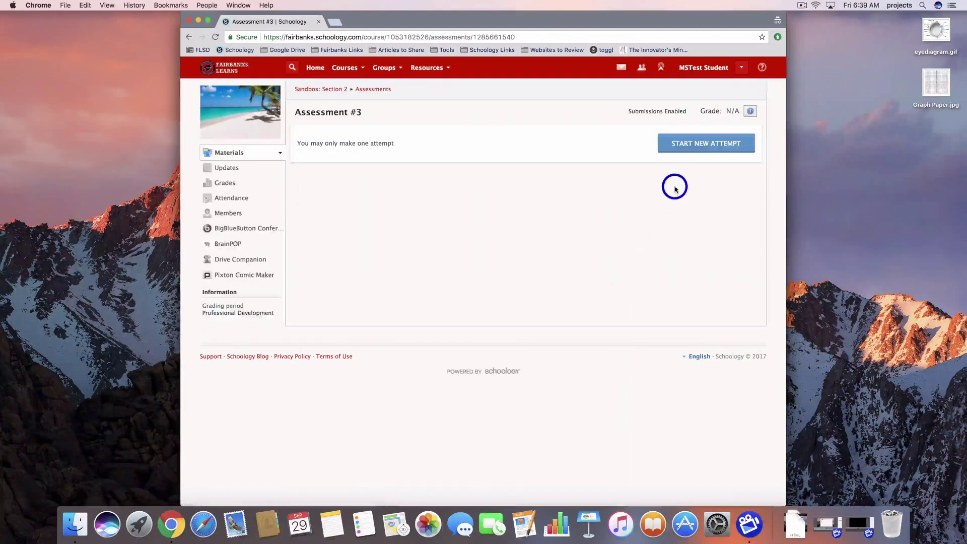
Start a new attempt, answer question 1 with Optic nerve, and go to question 2
click(678, 157)
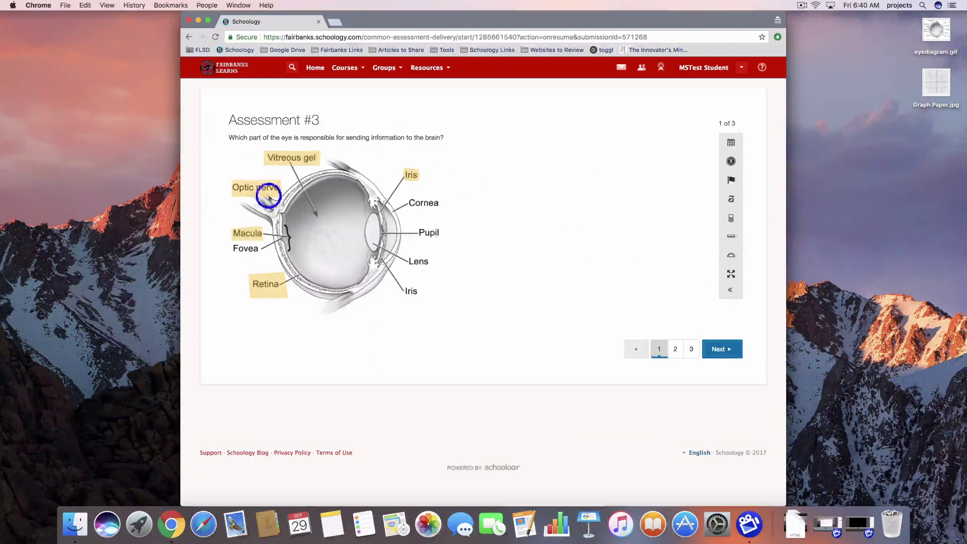
click(243, 193)
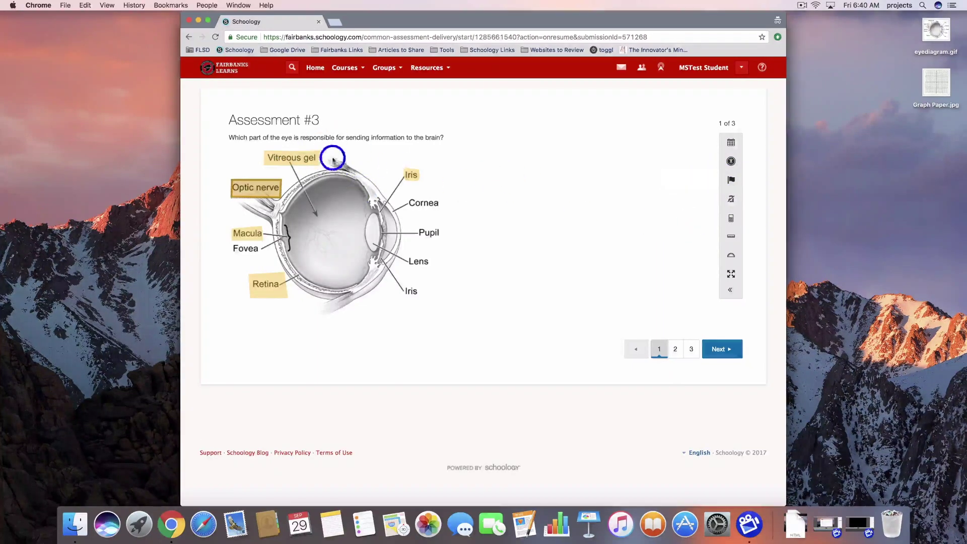
click(426, 311)
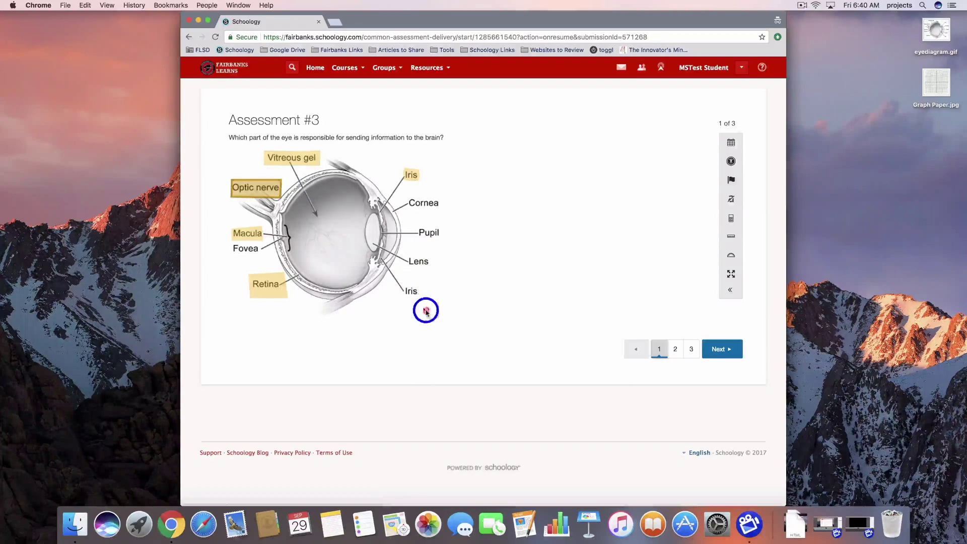
click(723, 349)
scroll(503, 155, down, 2)
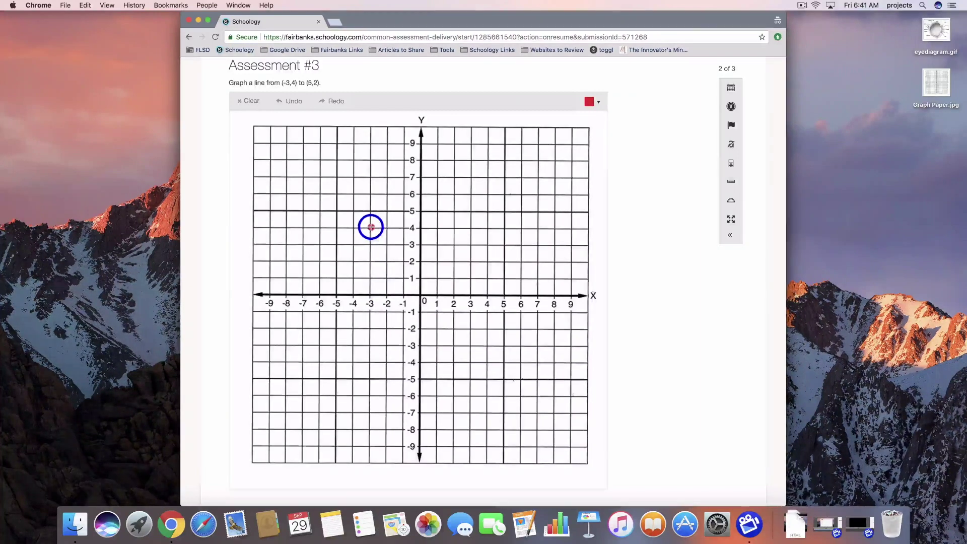
Draw a line across the grid through the points (-3,4) and (5,2)
click(371, 229)
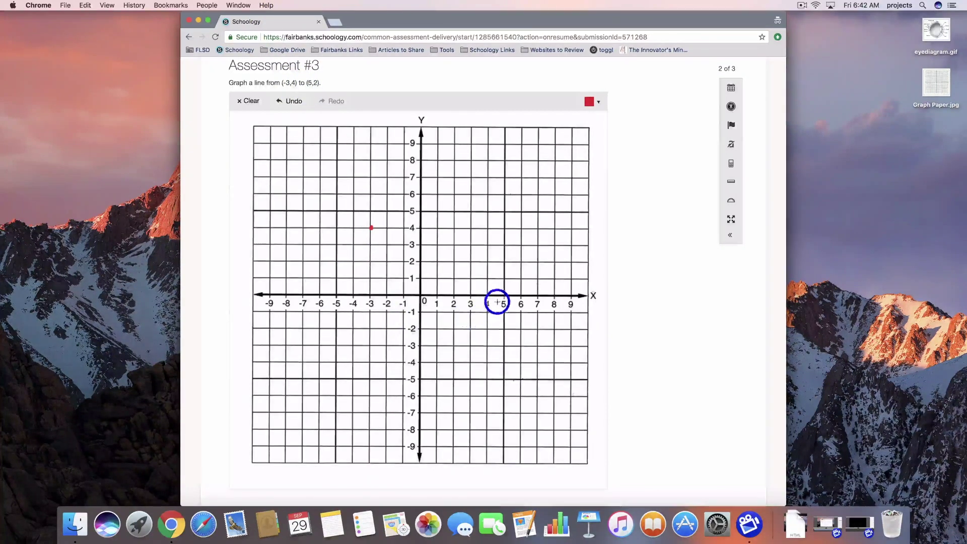
click(505, 261)
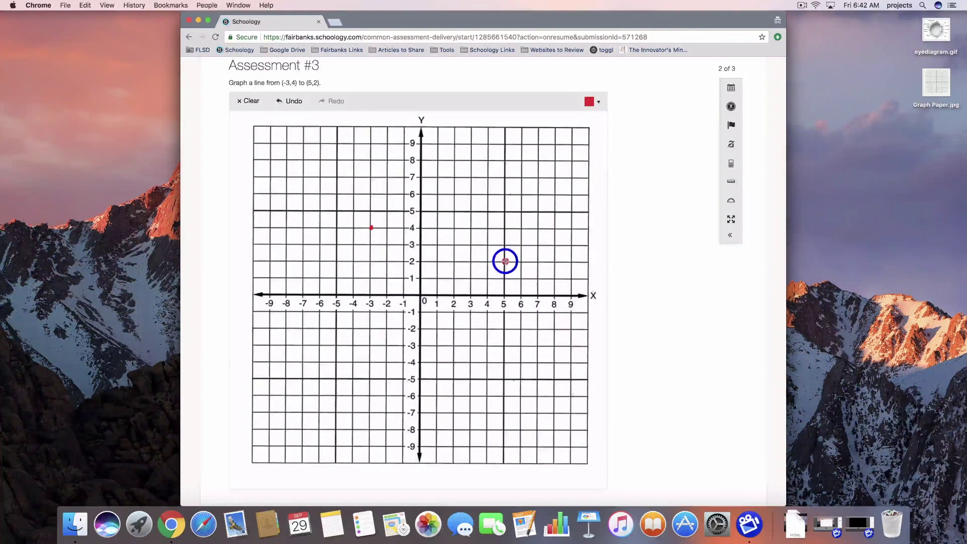
click(504, 261)
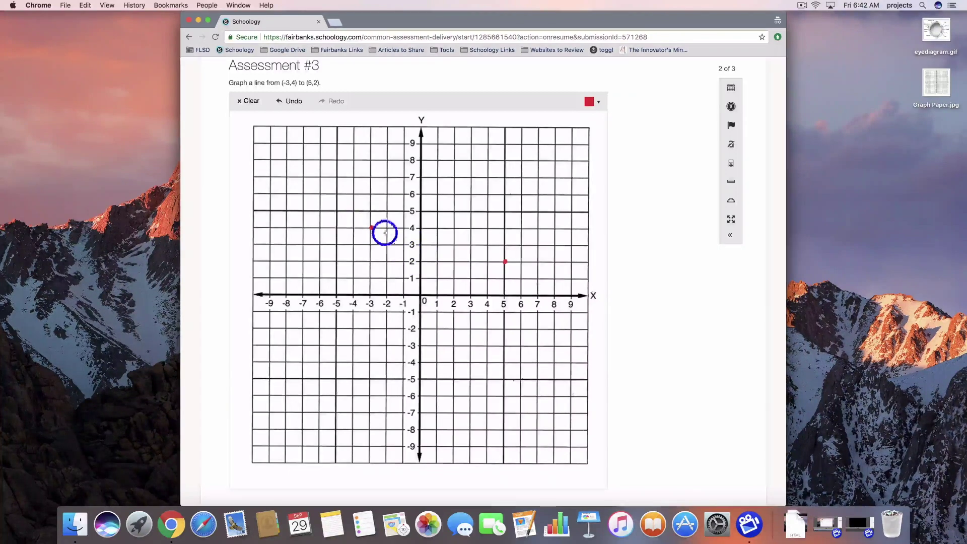
drag(342, 216, 536, 263)
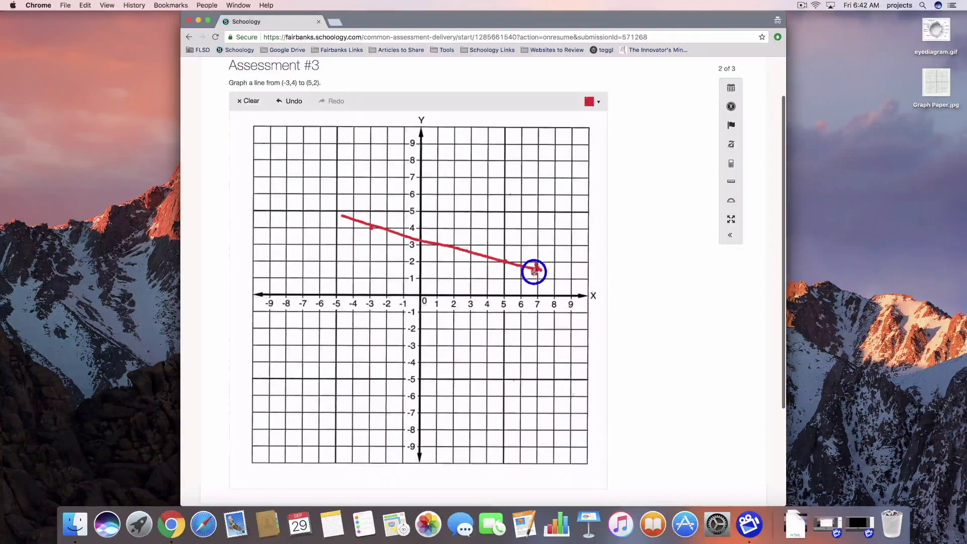
scroll(343, 215, down, 1)
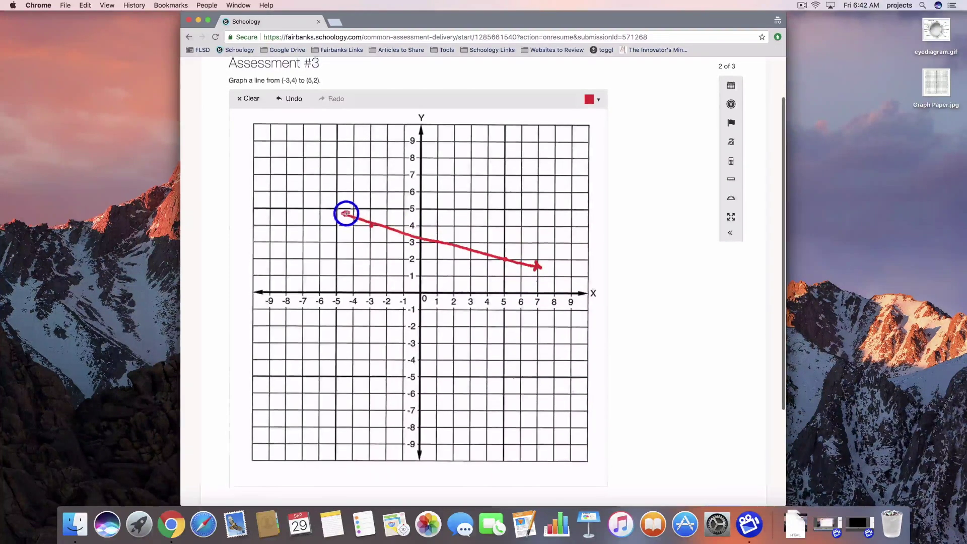
drag(343, 216, 348, 218)
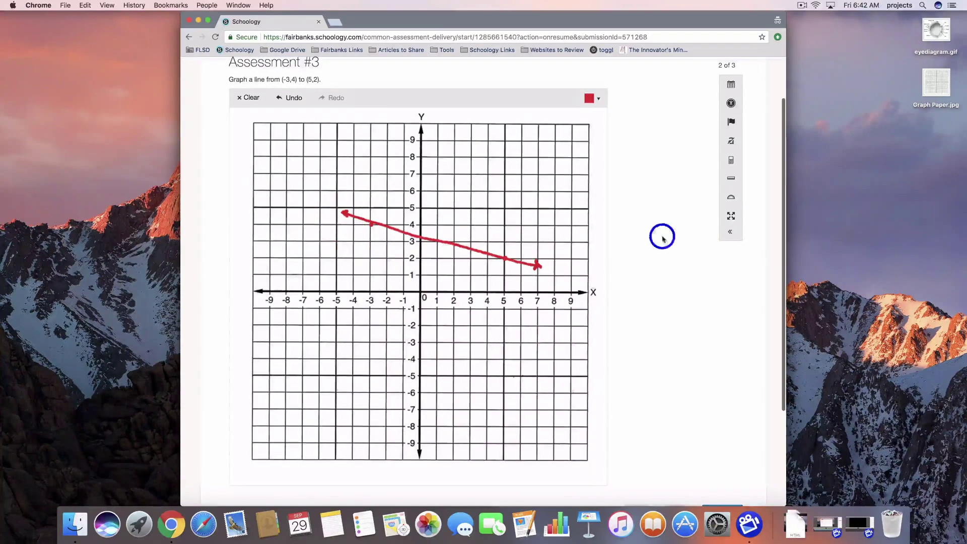
scroll(643, 279, down, 5)
scroll(641, 274, up, 10)
scroll(641, 274, down, 3)
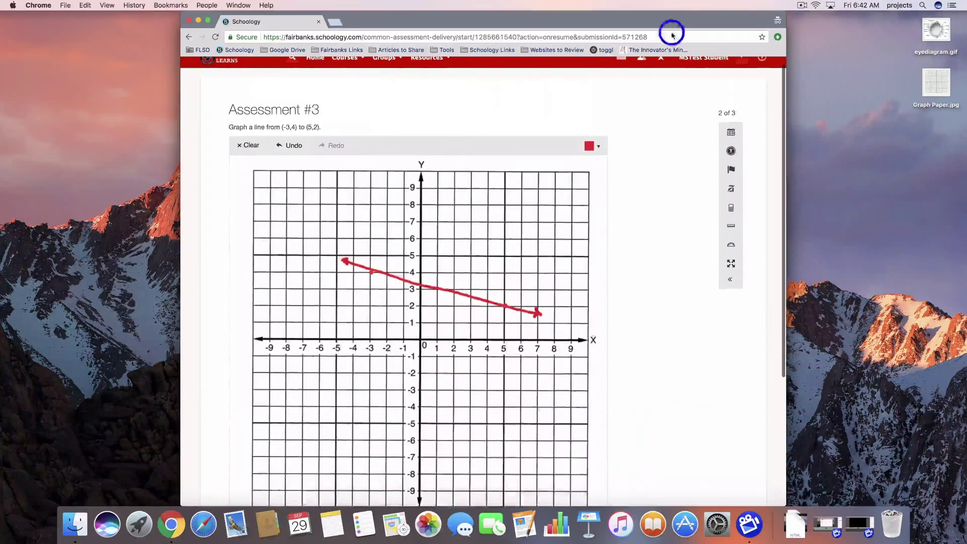
scroll(672, 354, down, 5)
scroll(671, 348, up, 6)
Keep the line colour red and advance to question 3
click(595, 156)
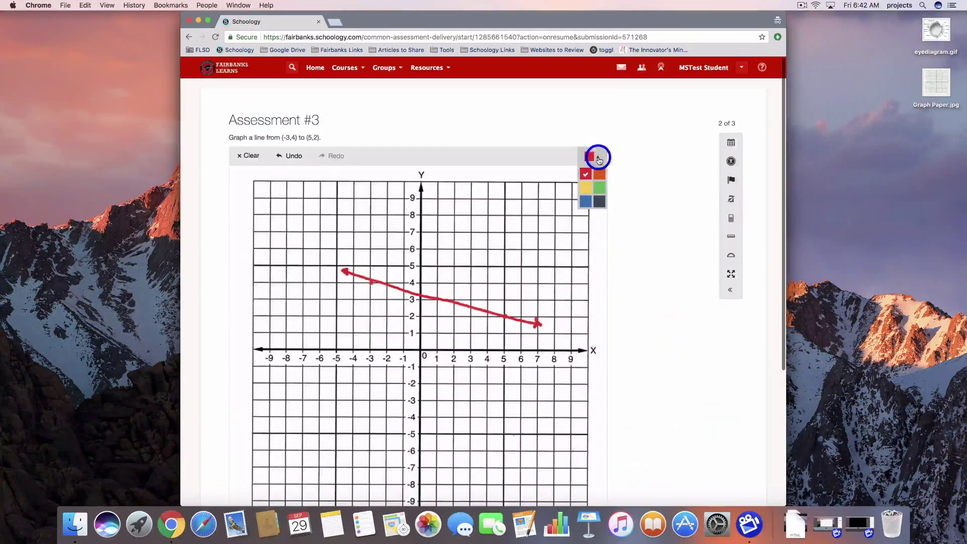
click(596, 156)
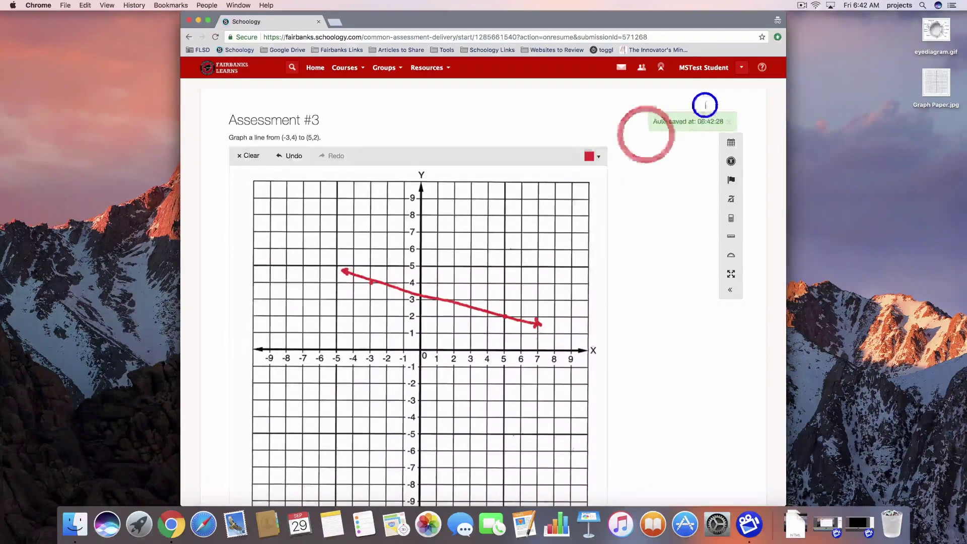
scroll(712, 382, down, 5)
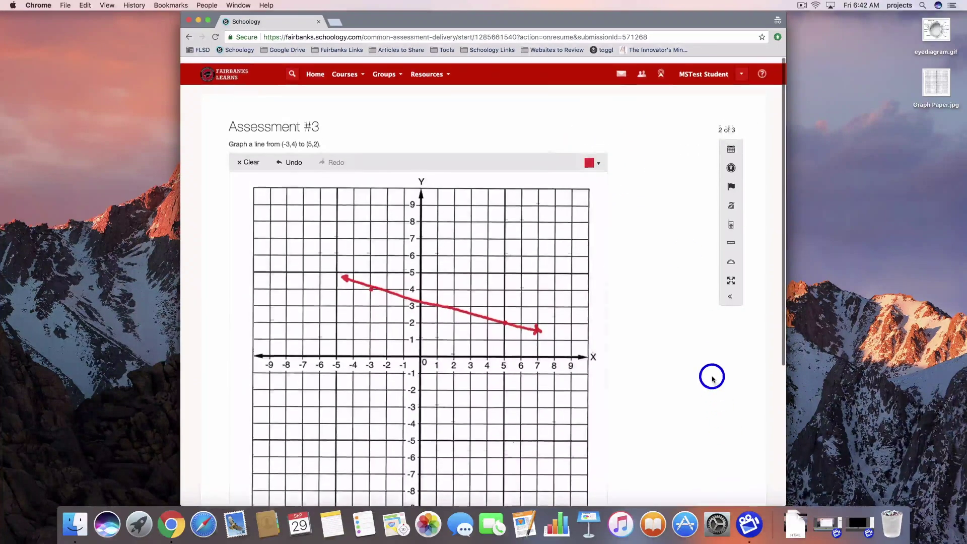
click(723, 375)
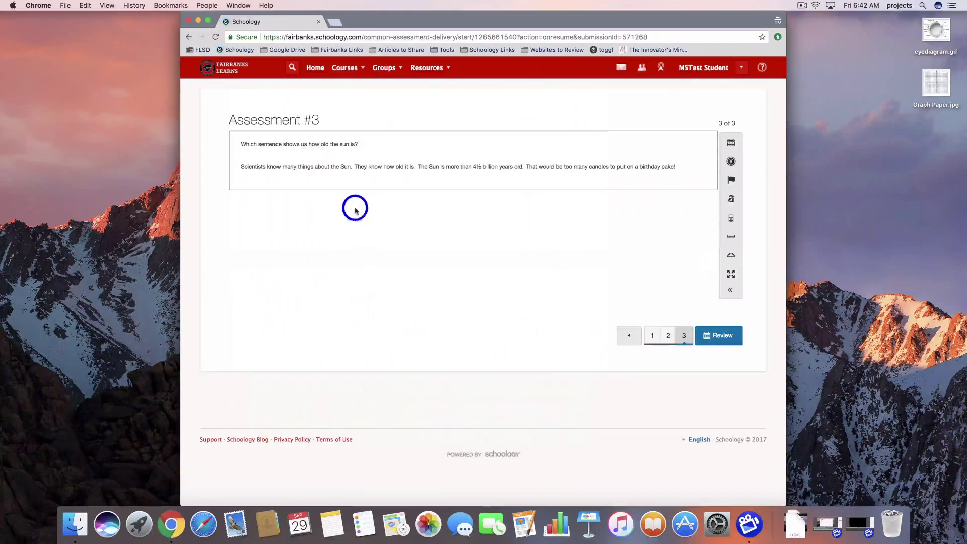
Select 'The Sun is more than 4½ billion years old.' as the answer to question 3
click(297, 144)
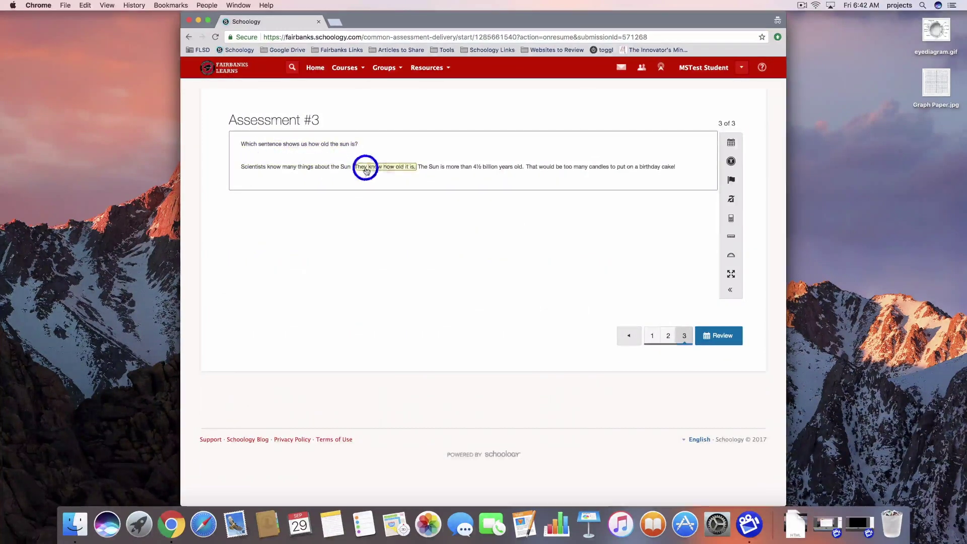
click(535, 166)
click(387, 166)
click(398, 166)
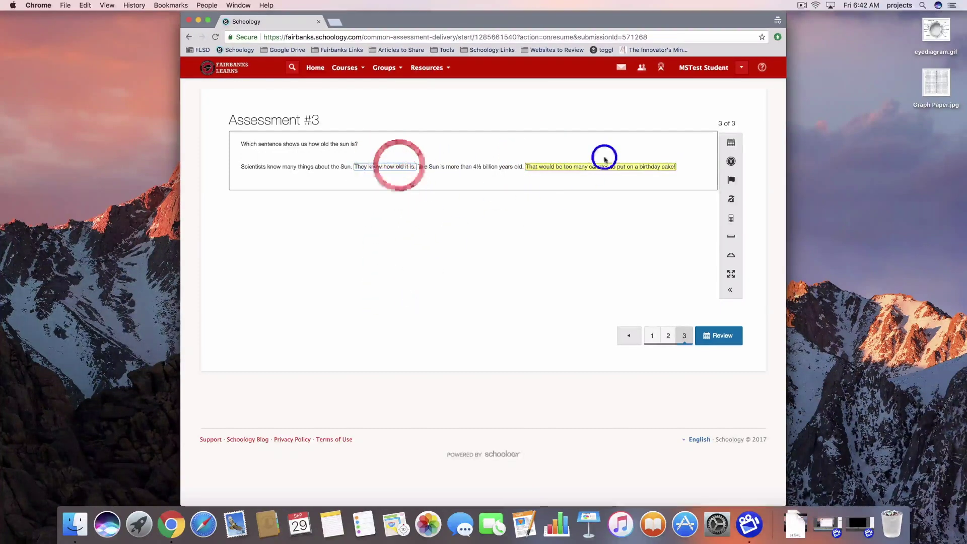
click(404, 166)
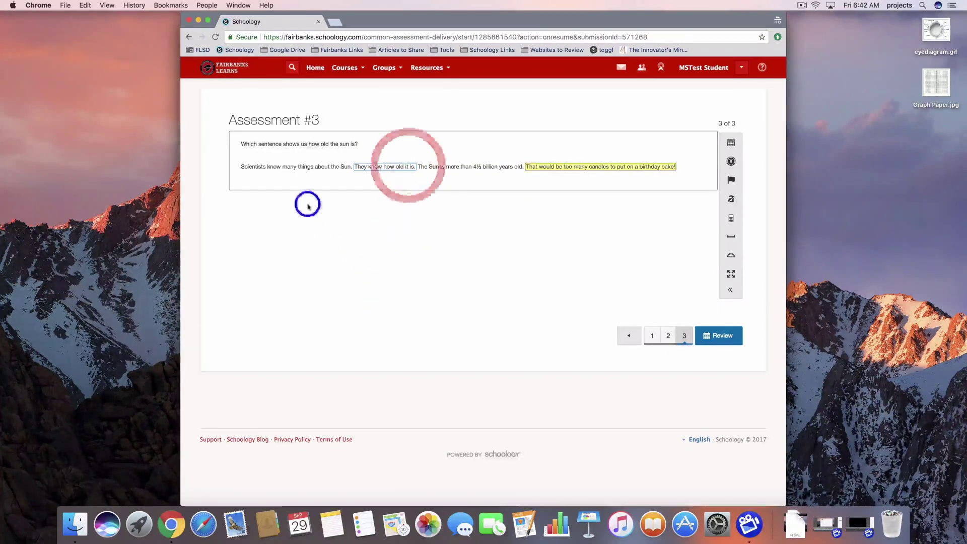
click(290, 165)
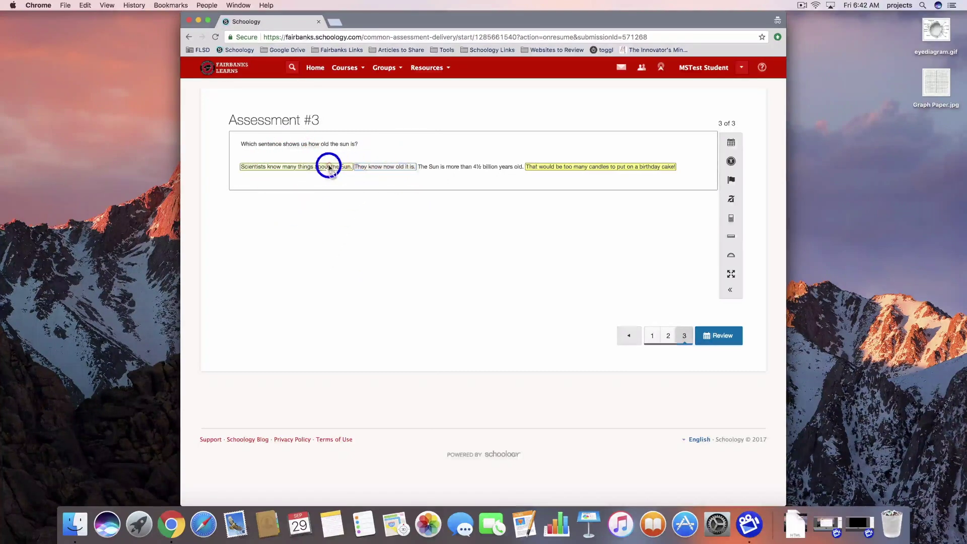
click(377, 166)
click(526, 166)
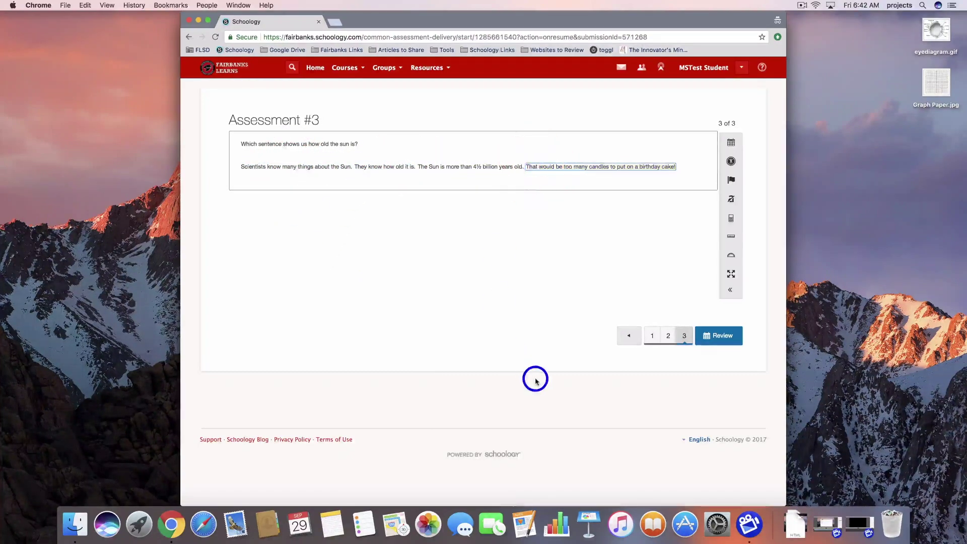
click(460, 167)
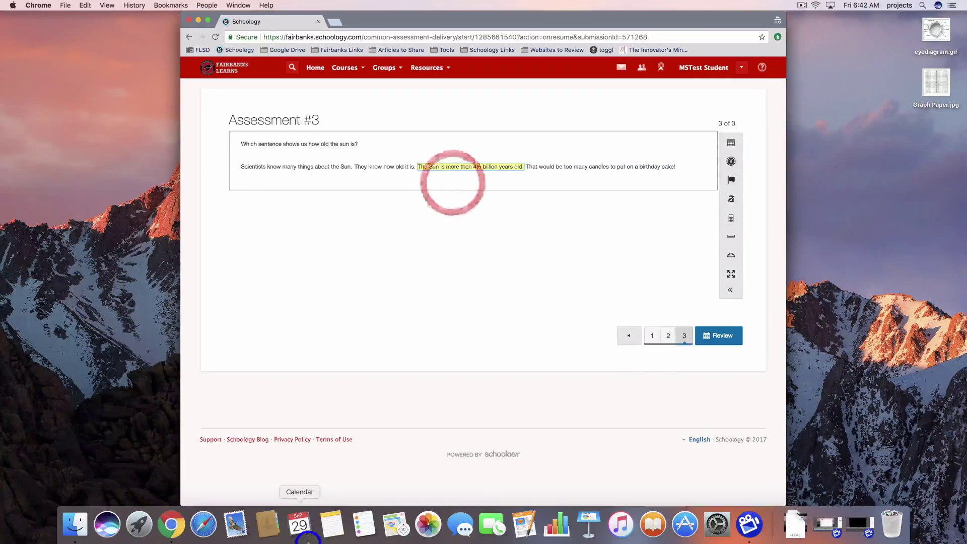
Review, finish and submit the attempt, then minimize the student's window
click(732, 336)
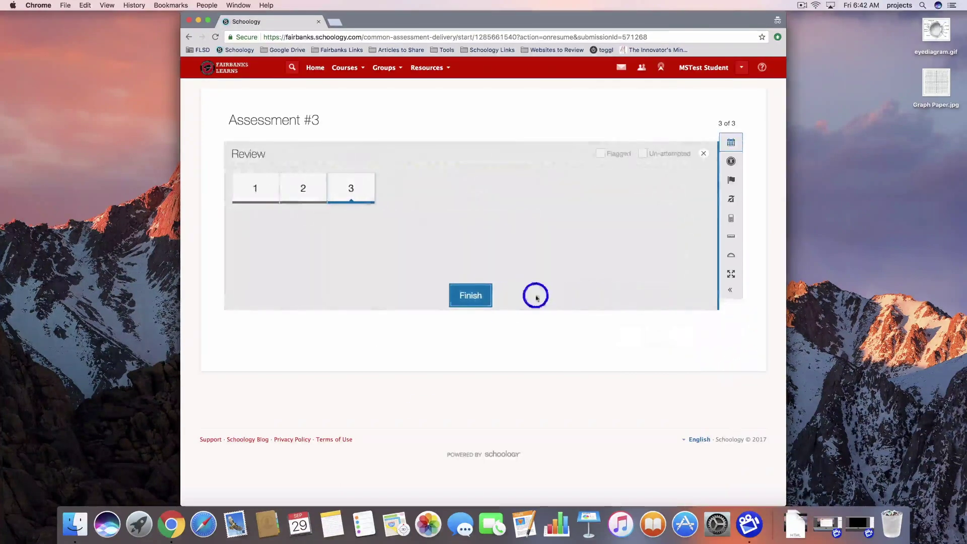
click(491, 294)
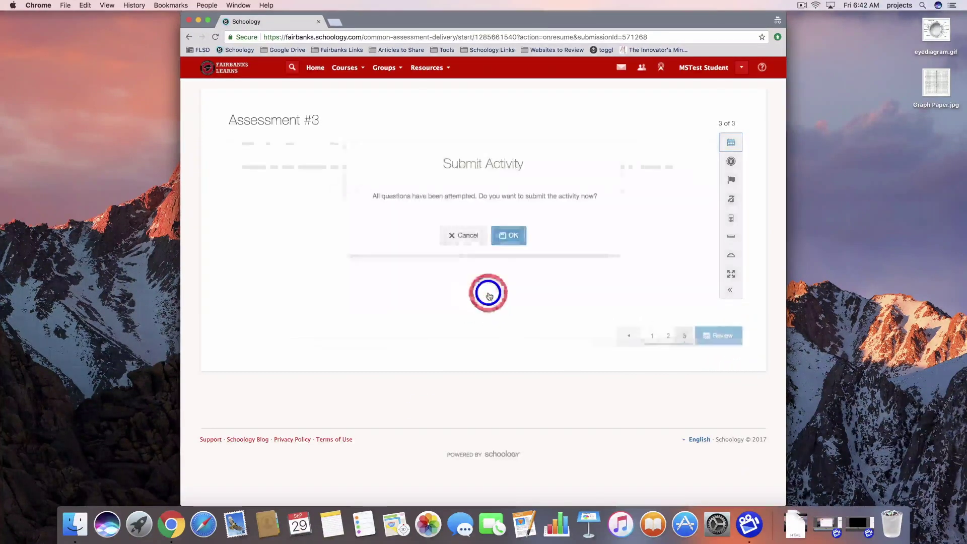
click(511, 240)
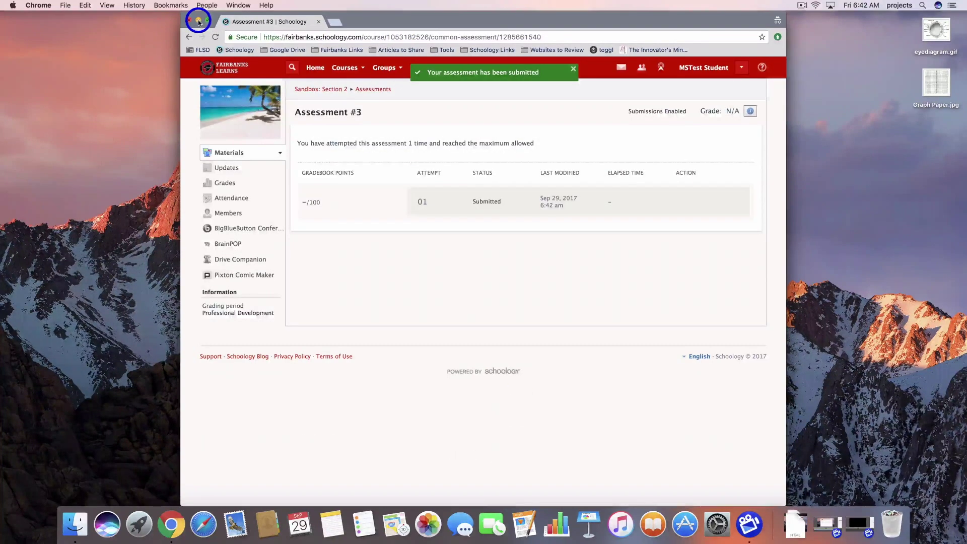
click(199, 22)
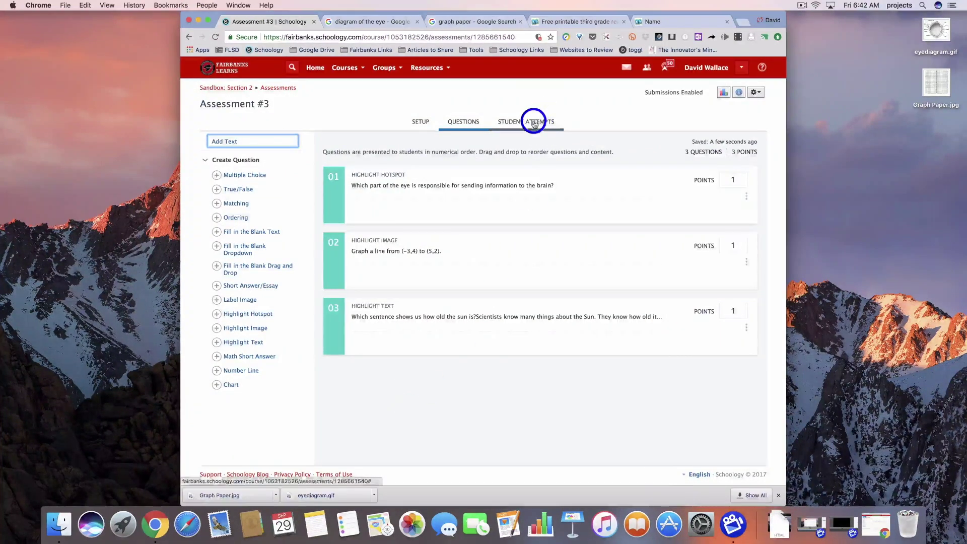
Open Student Attempts and the test student's attempt marked Needs Grading
click(534, 124)
click(216, 37)
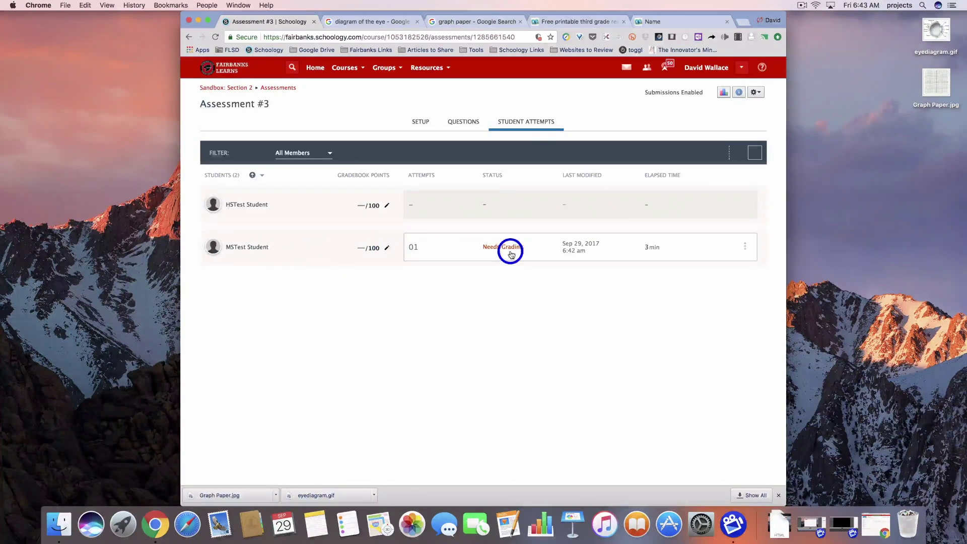
click(511, 248)
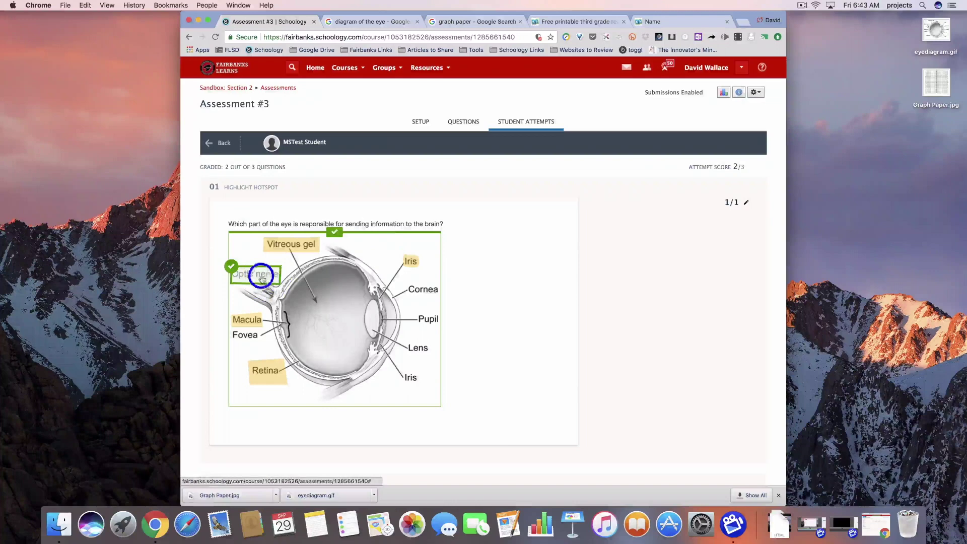
Replay the student's line drawing and score question 02 as 1 point
scroll(594, 325, down, 5)
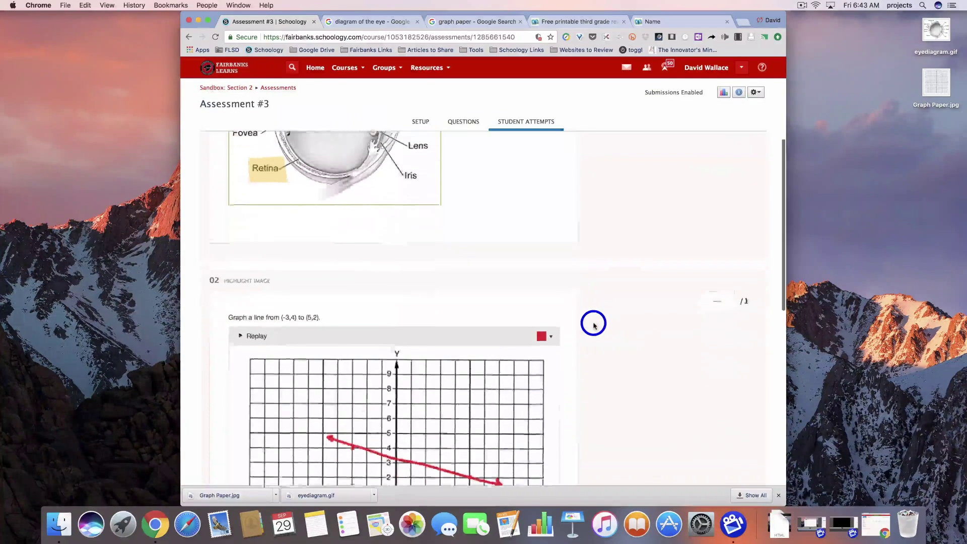
scroll(594, 325, down, 5)
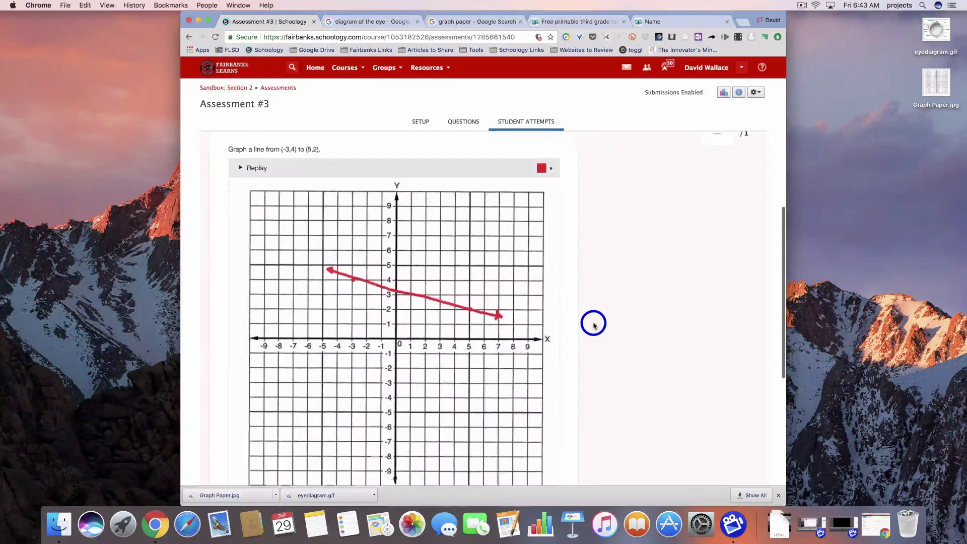
scroll(594, 325, up, 1)
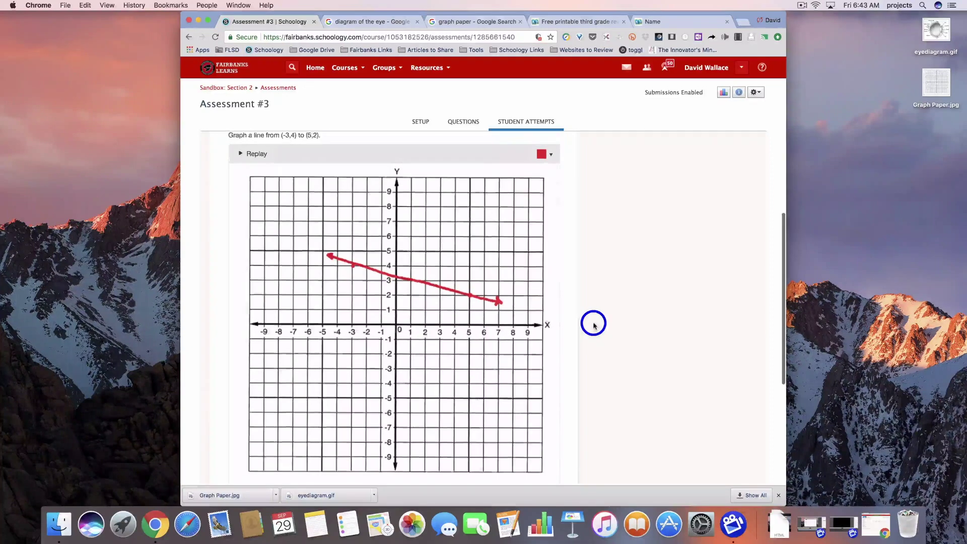
click(258, 154)
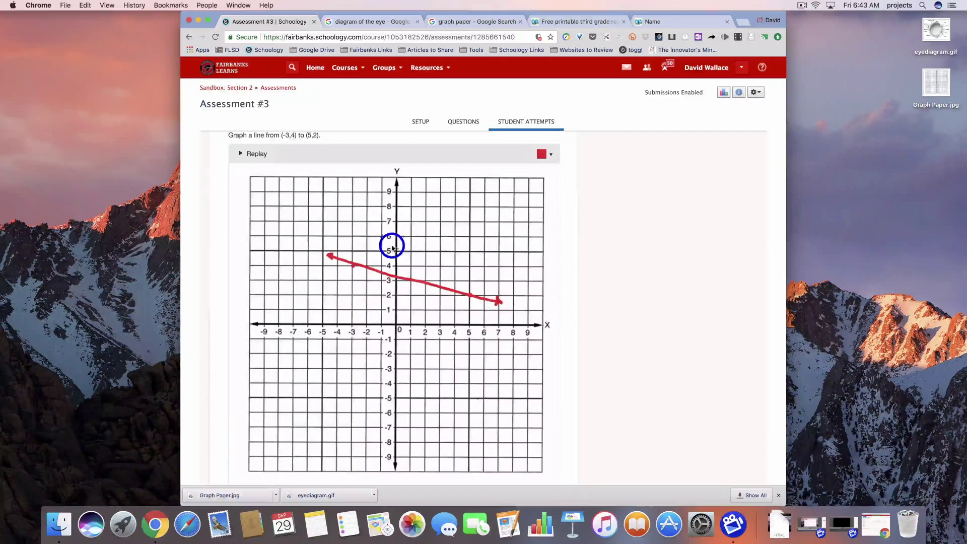
scroll(413, 243, down, 10)
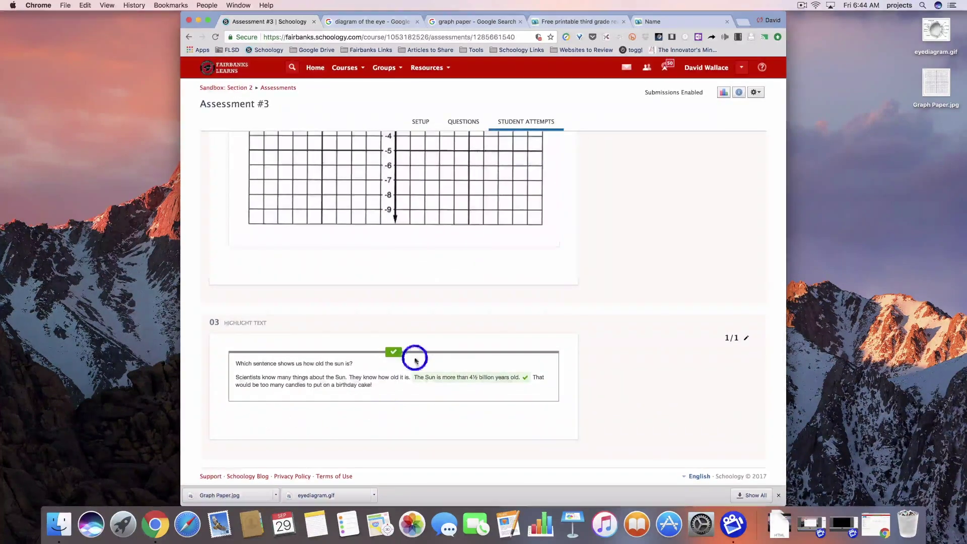
scroll(549, 231, up, 7)
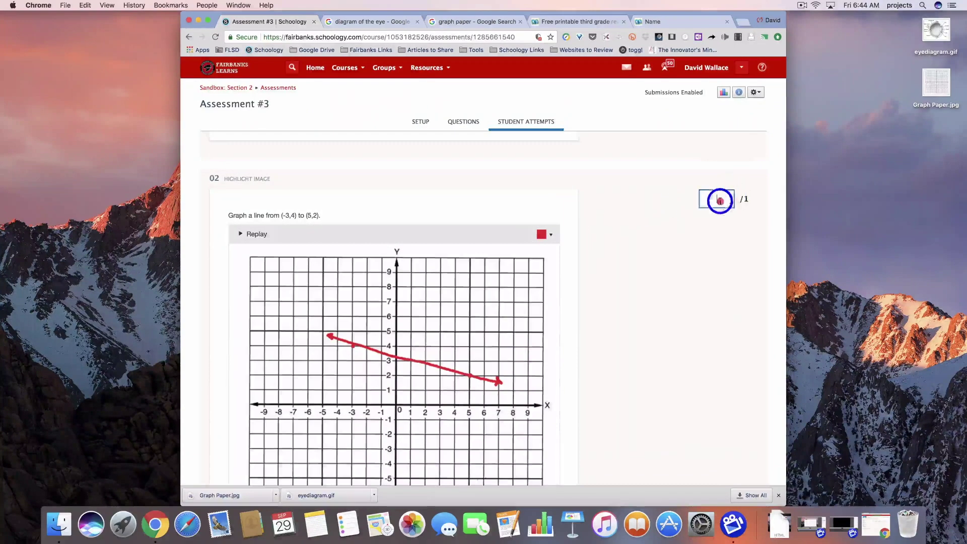
click(719, 199)
text(1)
click(699, 326)
scroll(704, 350, up, 5)
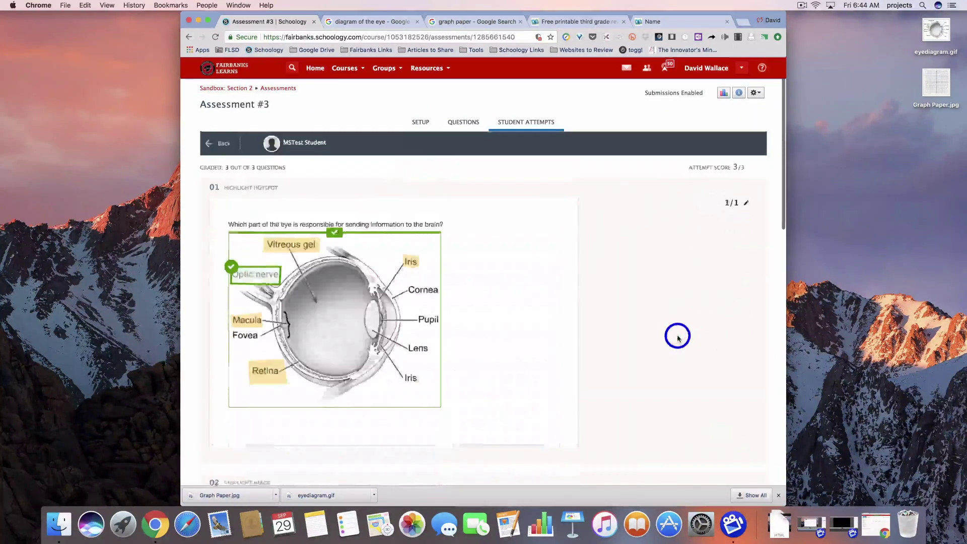
scroll(703, 351, down, 10)
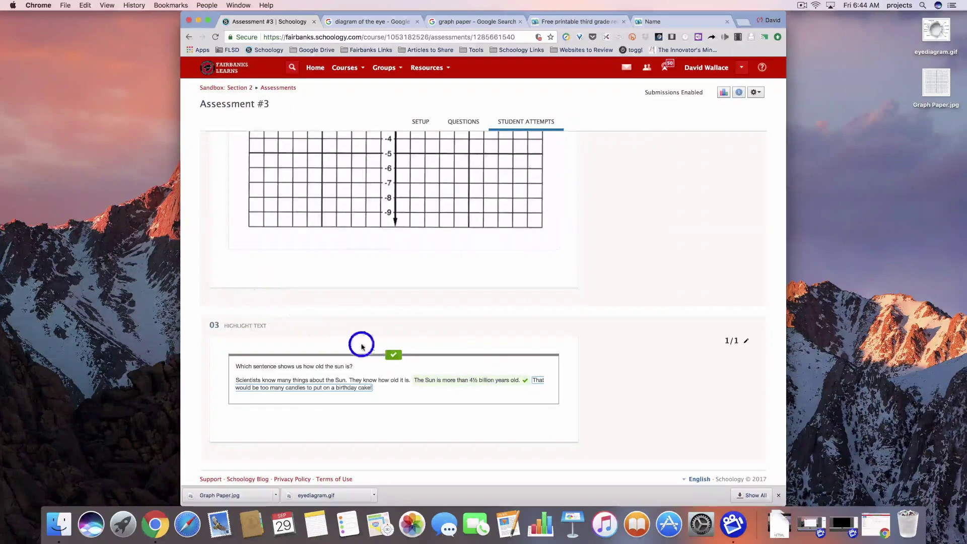
scroll(670, 355, up, 10)
Return to Assessment #3's Questions tab, listing three questions worth 3 points
click(463, 122)
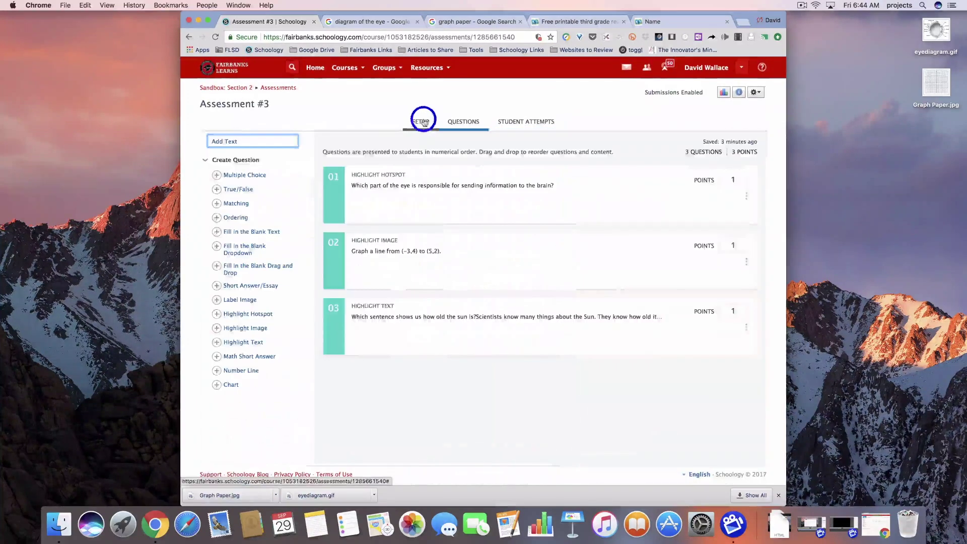